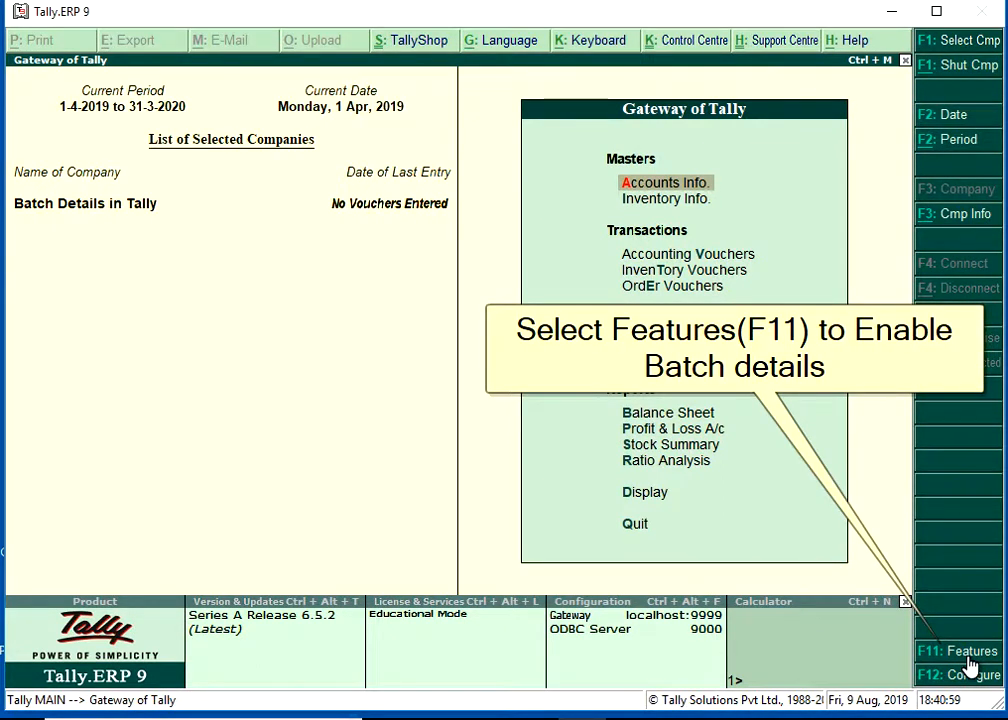
# - Open the company's Inventory Features configuration
pyautogui.click(968, 655)
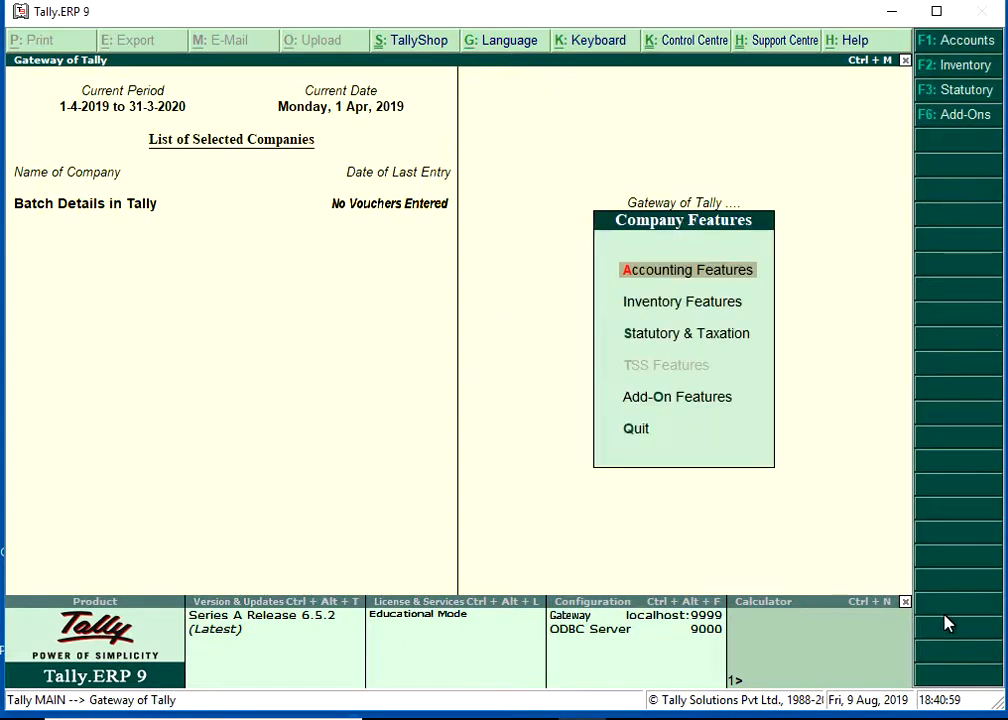
pyautogui.click(698, 275)
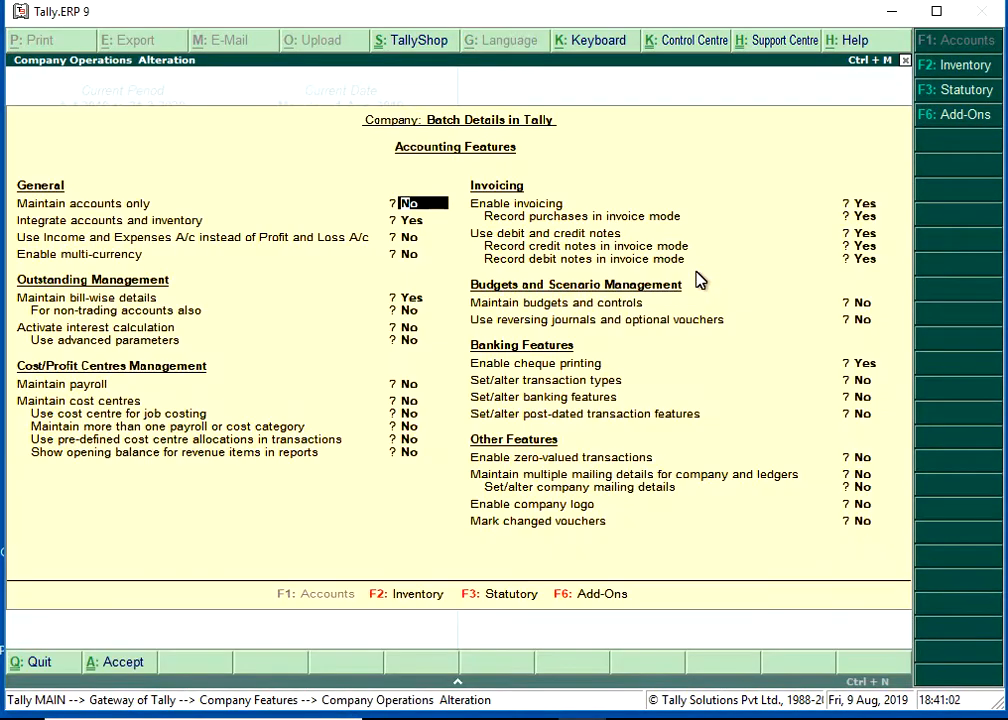
pyautogui.press('Return')
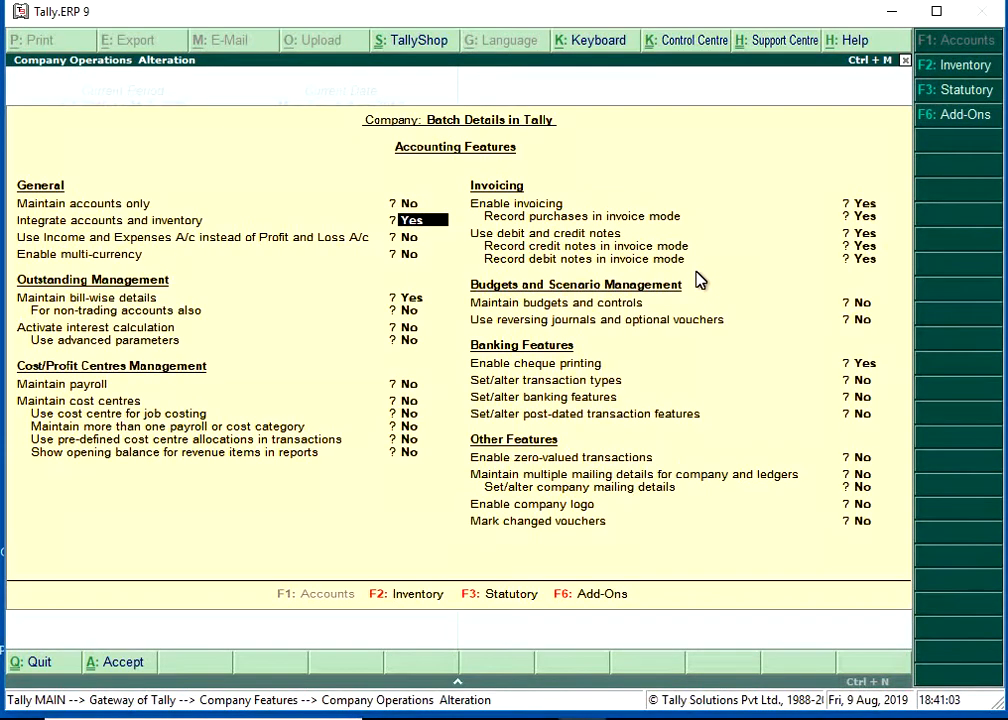
pyautogui.click(398, 592)
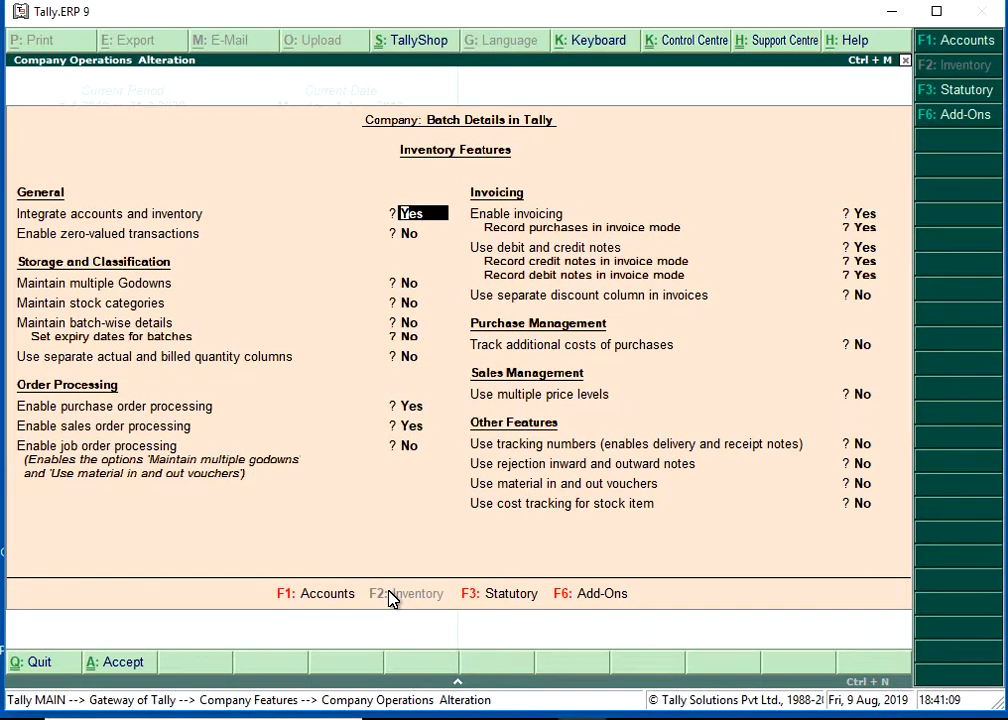
# - Enable batch-wise details and expiry dates for batches in the inventory features
pyautogui.press('Return')
pyautogui.press('Return')
pyautogui.press('Return')
pyautogui.press('Return')
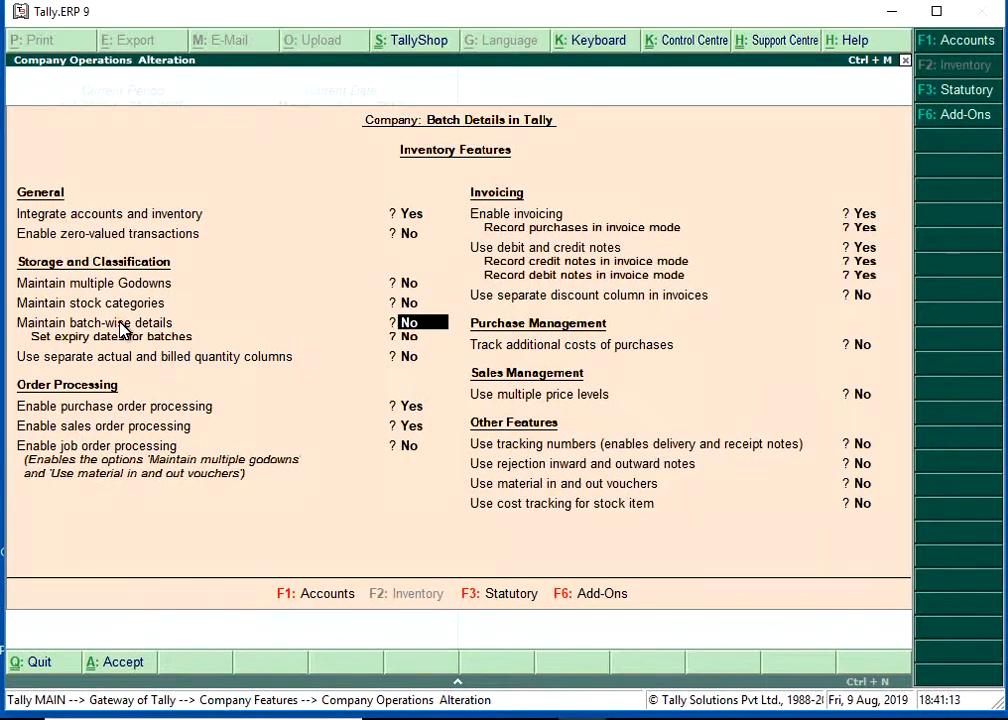
pyautogui.press('y')
pyautogui.press('Return')
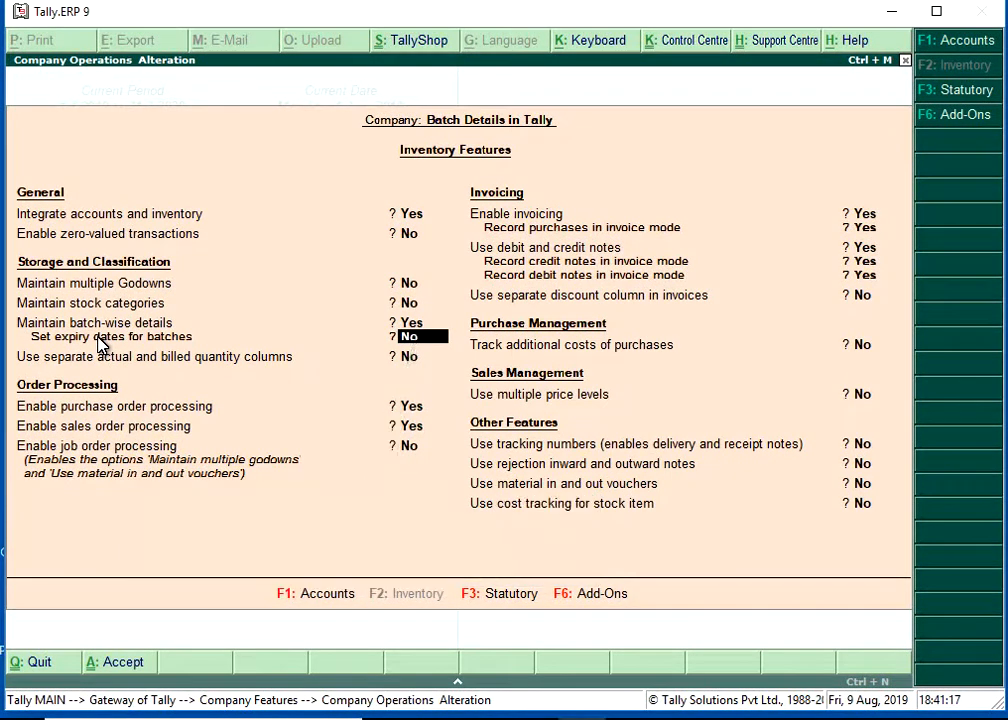
pyautogui.press('y')
pyautogui.press('Return')
# - Keep the remaining inventory feature settings, save the configuration and return to the Gateway of Tally
pyautogui.press('Return')
pyautogui.press('Return')
pyautogui.press('Return')
pyautogui.press('Return')
pyautogui.press('Return')
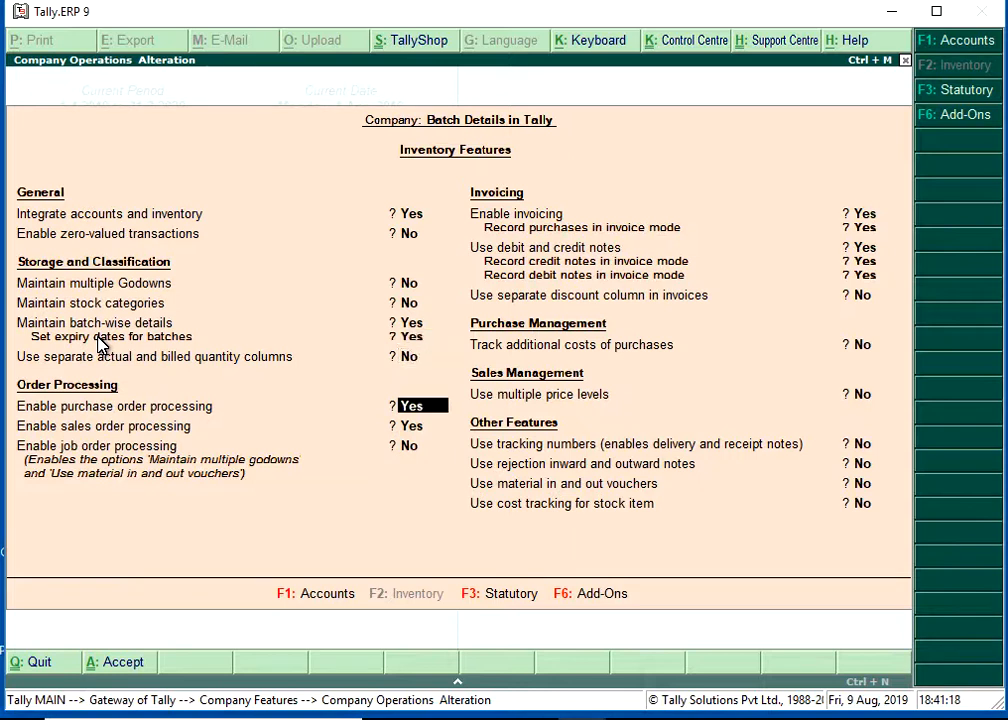
pyautogui.press('Return')
pyautogui.press('Return')
pyautogui.press('Return')
pyautogui.press('Return')
pyautogui.press('Return')
pyautogui.press('Return')
pyautogui.press('Return')
pyautogui.press('Return')
pyautogui.press('Return')
pyautogui.press('Return')
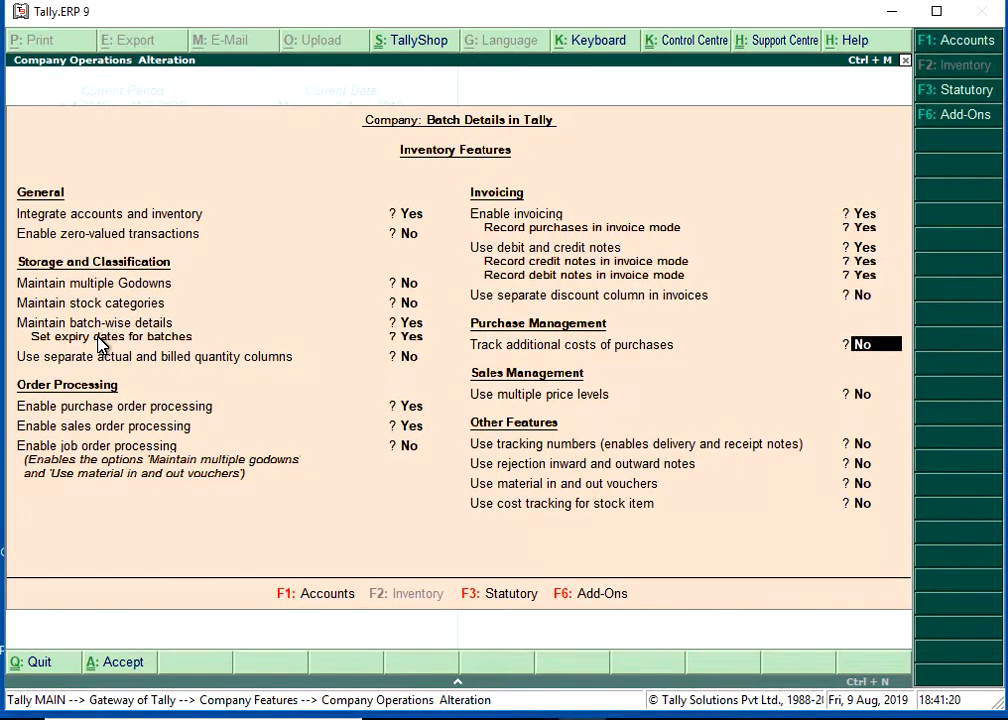
pyautogui.press('Return')
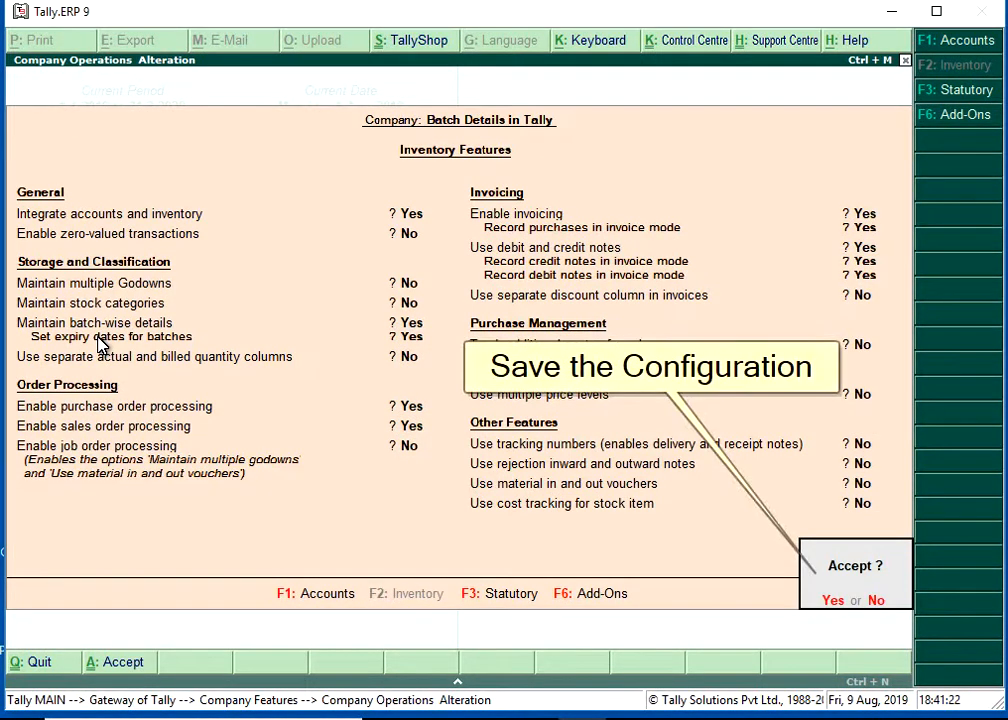
pyautogui.press('Return')
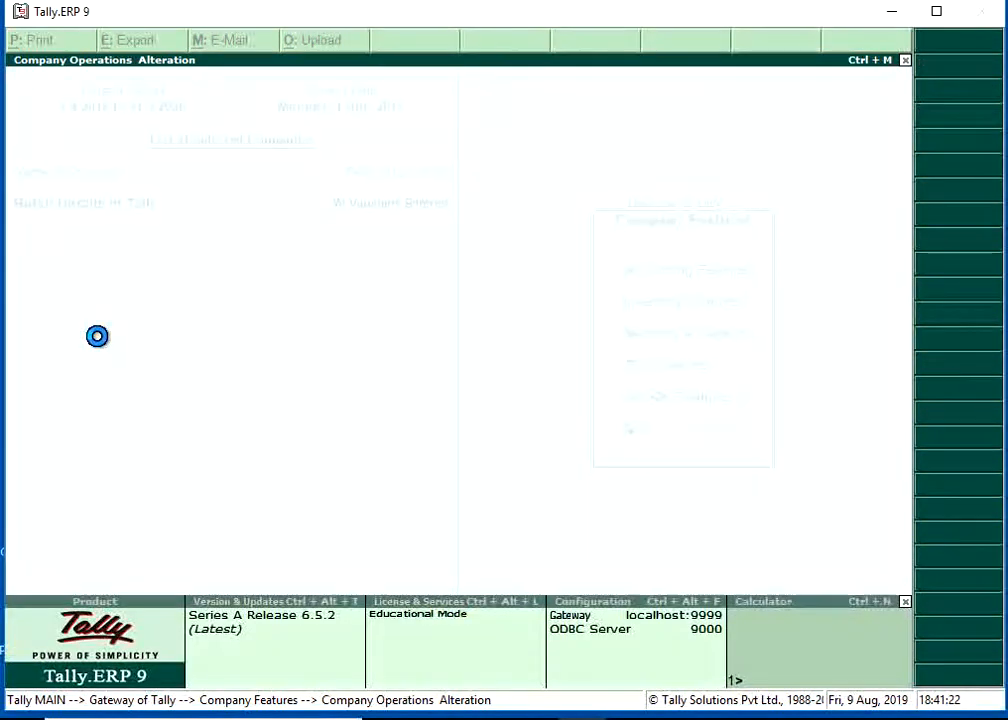
pyautogui.press('Escape')
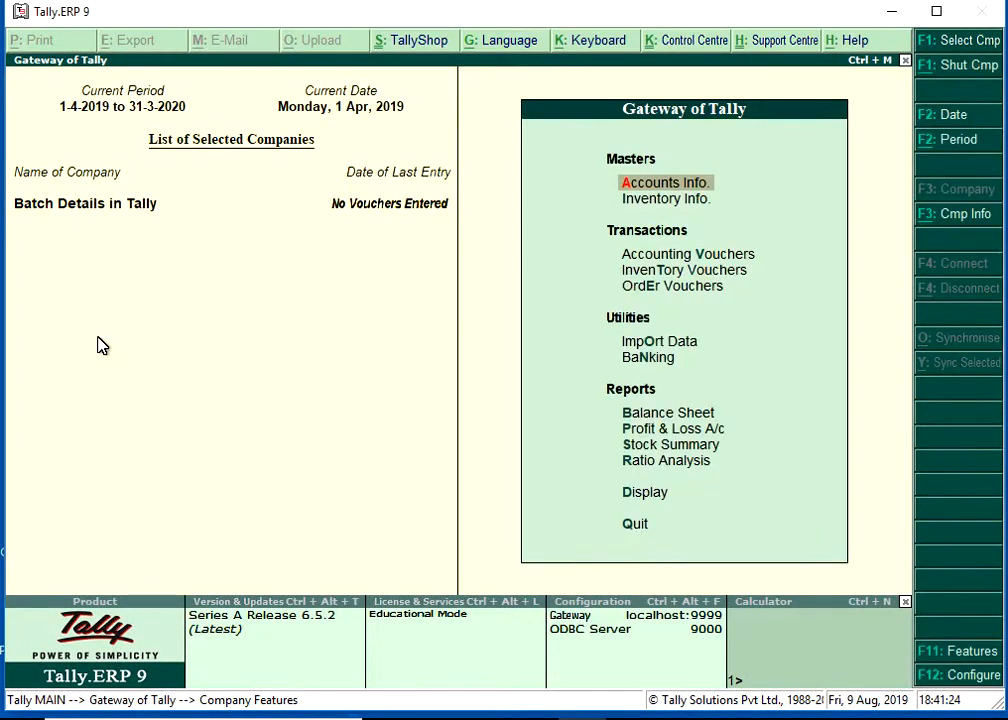
# - Start a new single stock item named Item 01 under Primary with nos as its unit
pyautogui.press('i')
pyautogui.press('Down')
pyautogui.press('Return')
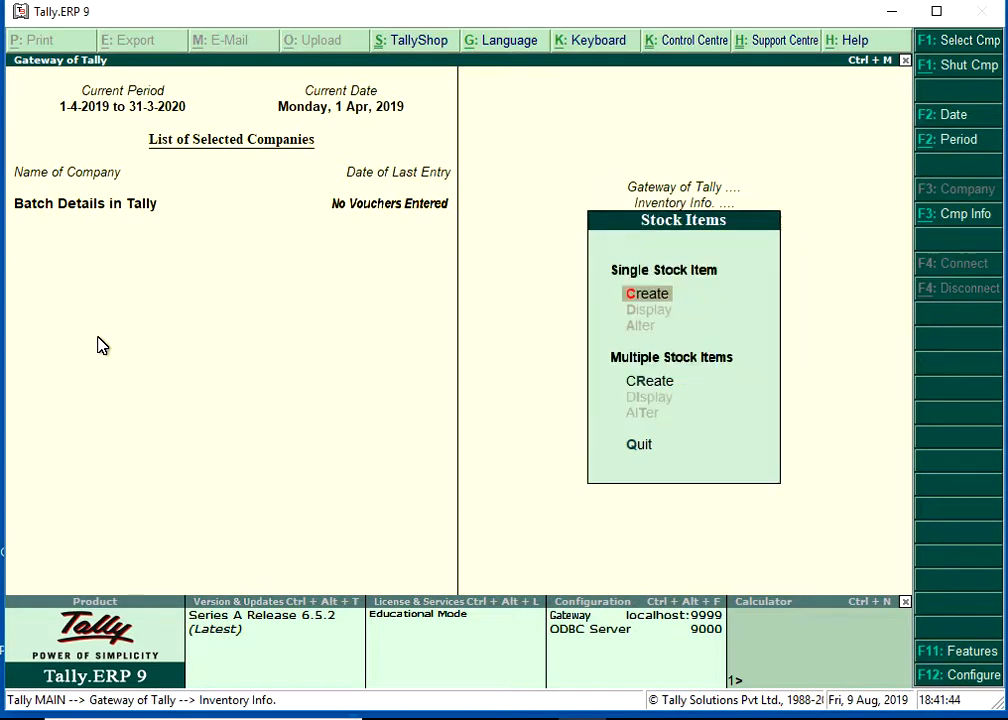
pyautogui.press('Return')
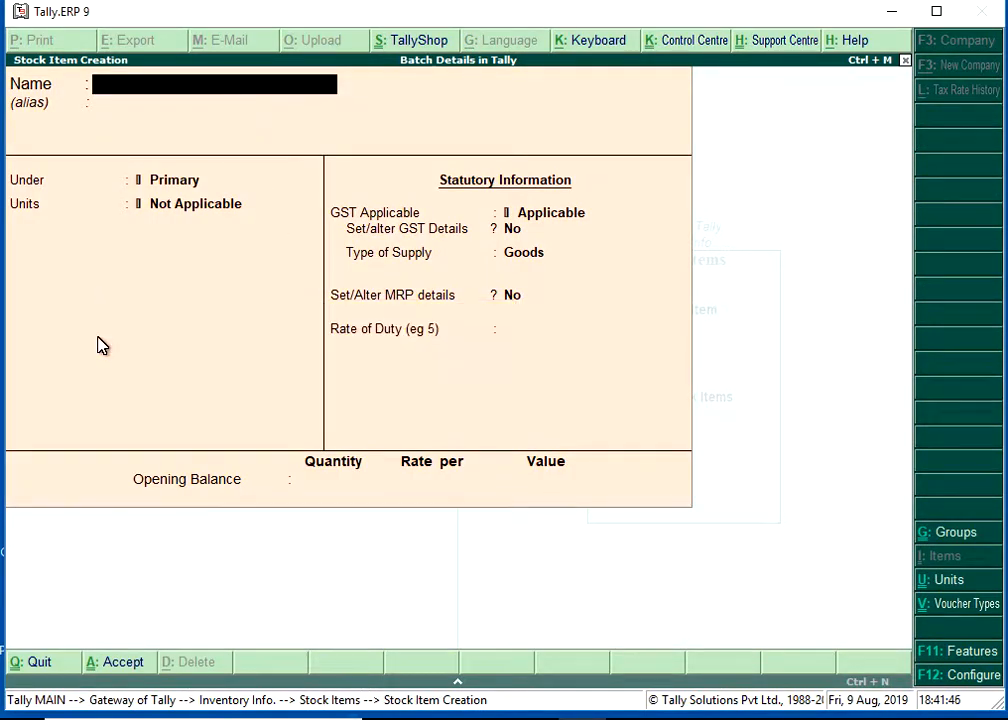
pyautogui.write('Item 01')
pyautogui.press('Return')
pyautogui.press('Return')
pyautogui.press('Return')
pyautogui.press('Down')
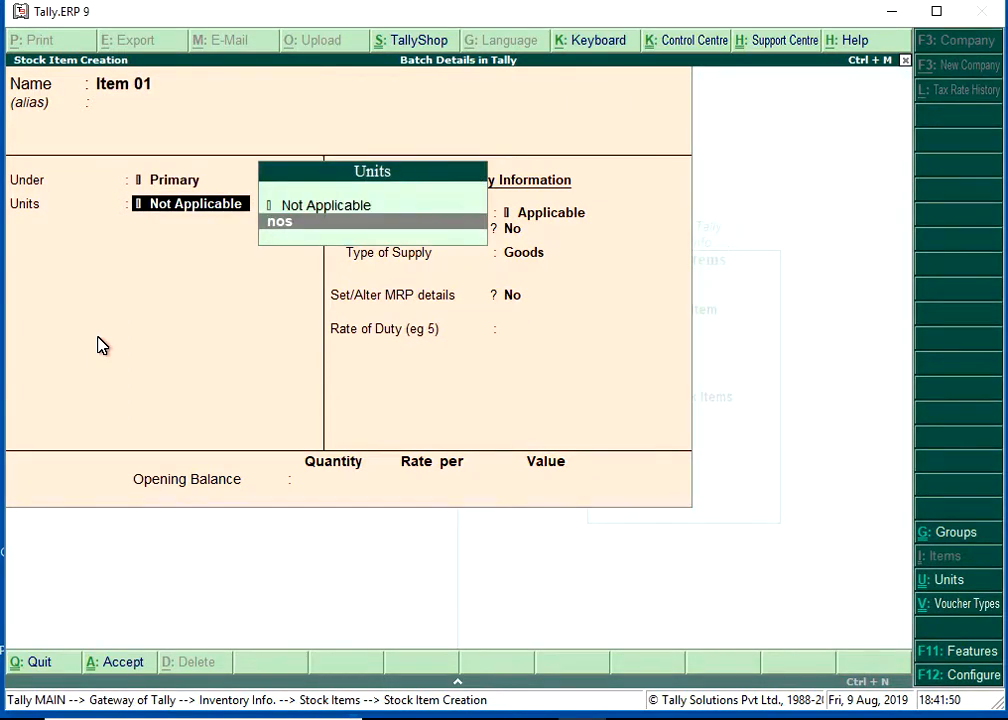
pyautogui.press('Return')
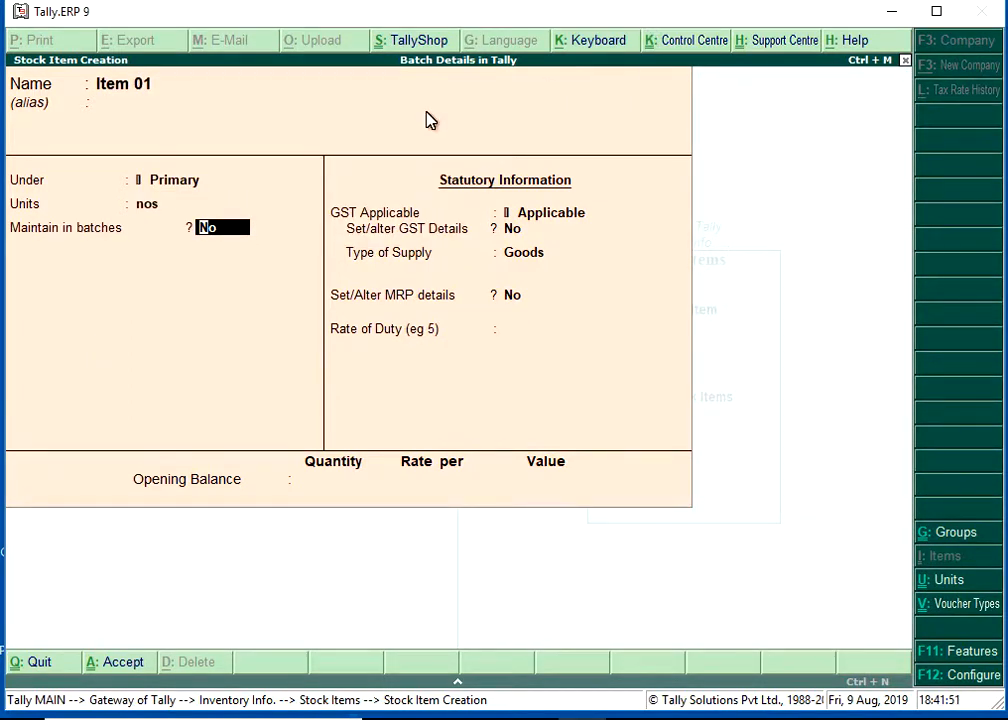
# - Set Item 01 to be maintained in batches, with manufacturing date tracking and expiry dates enabled
pyautogui.write('y')
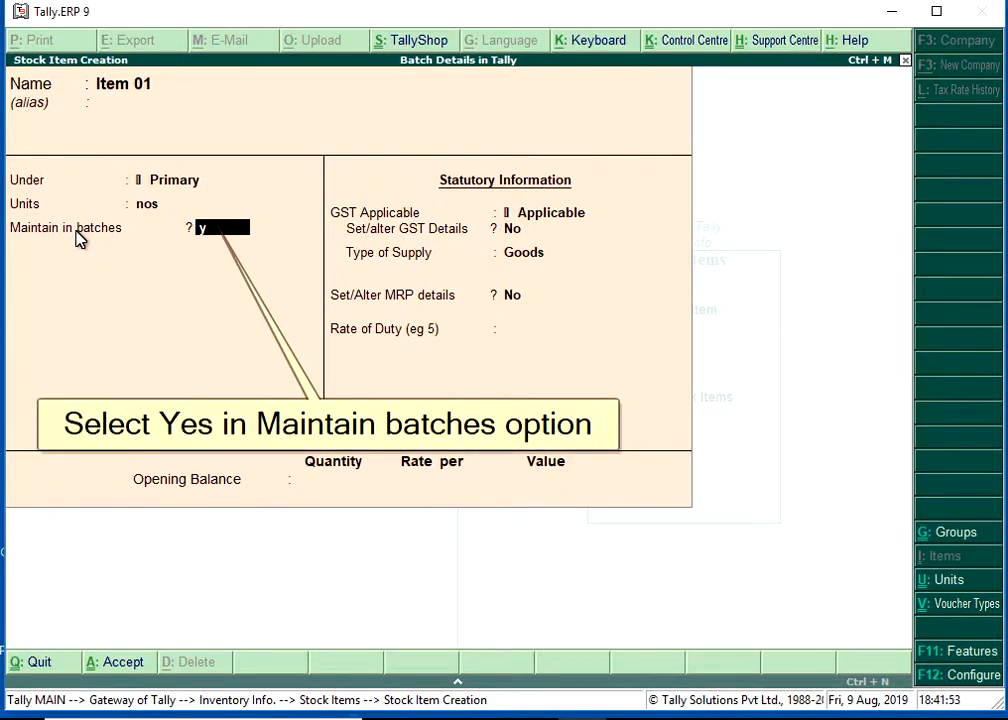
pyautogui.press('Return')
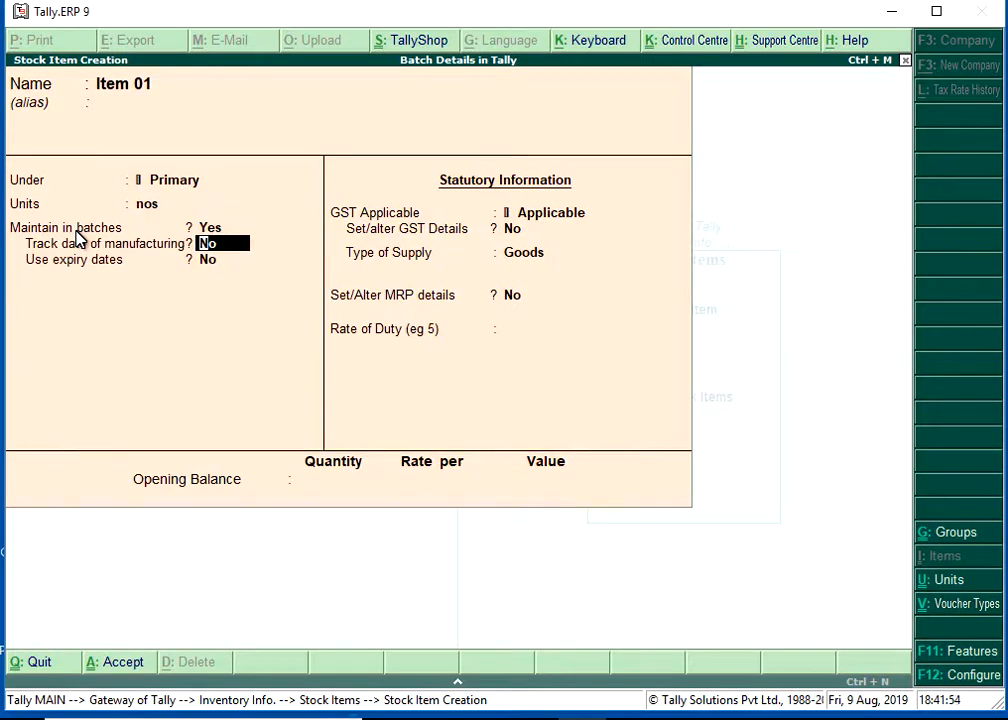
pyautogui.press('Return')
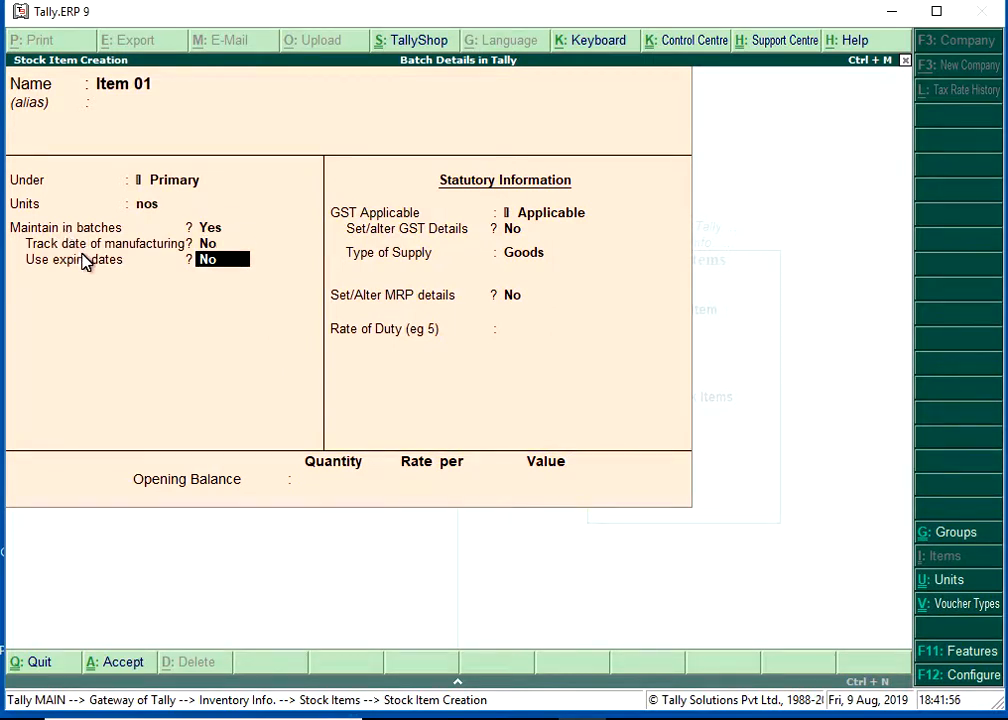
pyautogui.write('y')
pyautogui.press('BackSpace')
pyautogui.press('Up')
pyautogui.write('y')
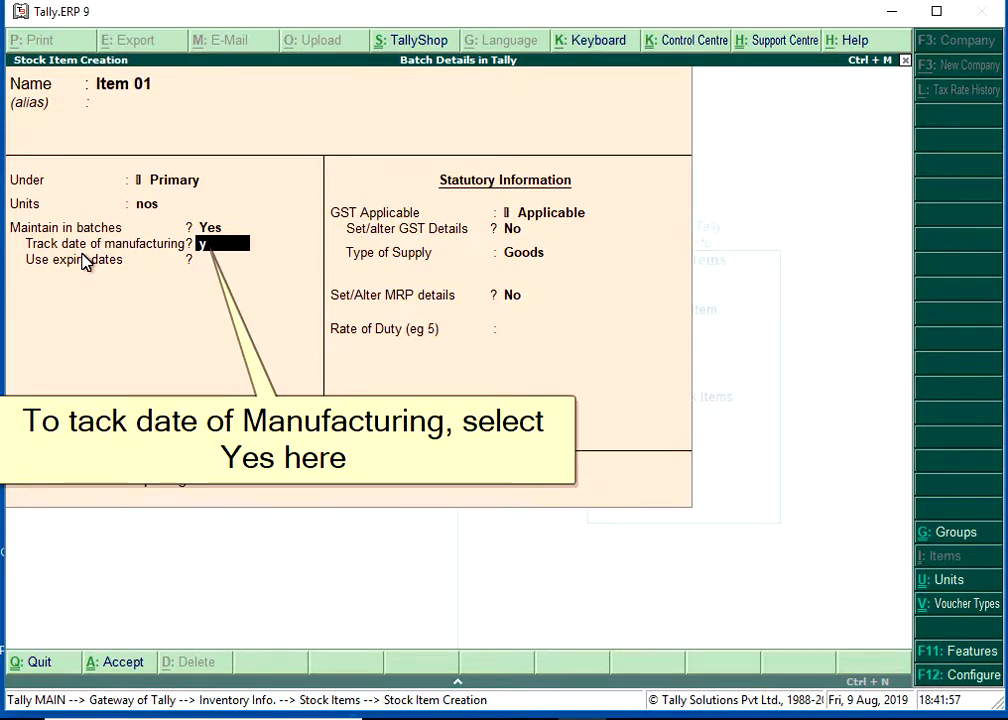
pyautogui.press('Return')
pyautogui.write('y')
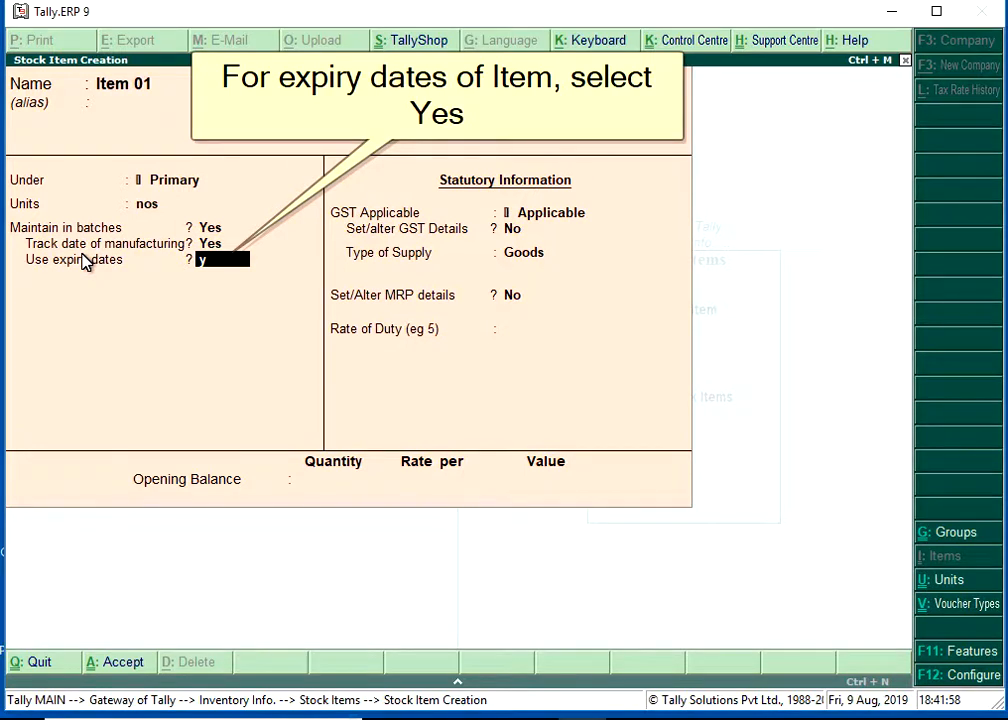
pyautogui.press('Return')
# - Set Item 01's GST details to Taxable on value with a 12% integrated tax rate
pyautogui.press('Return')
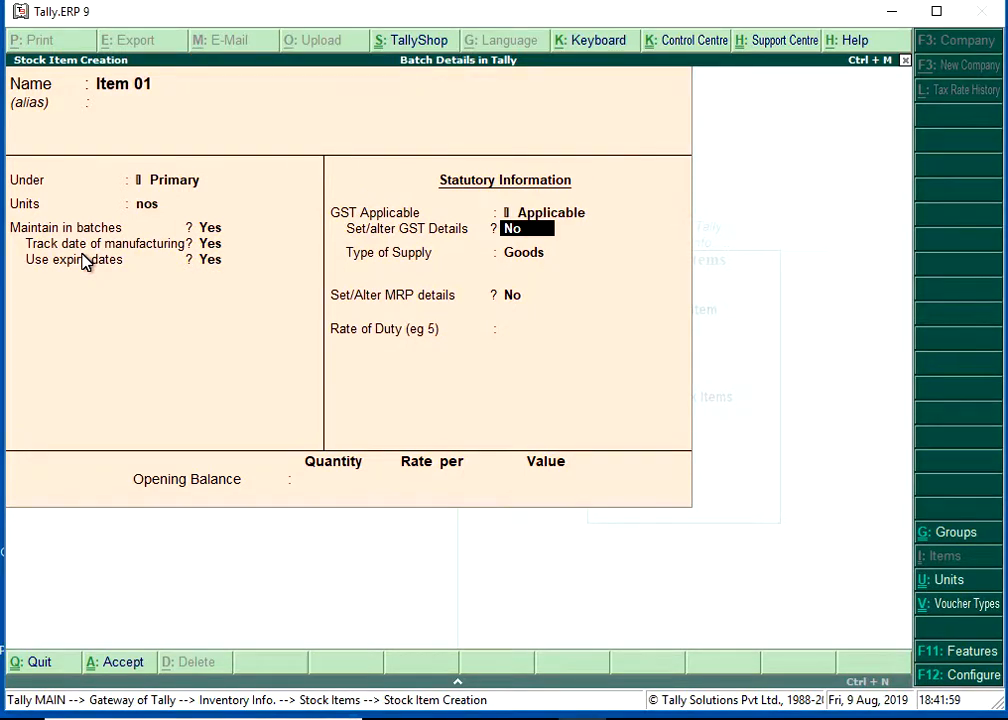
pyautogui.write('y')
pyautogui.press('Return')
pyautogui.press('Return')
pyautogui.press('Down')
pyautogui.press('Down')
pyautogui.press('Down')
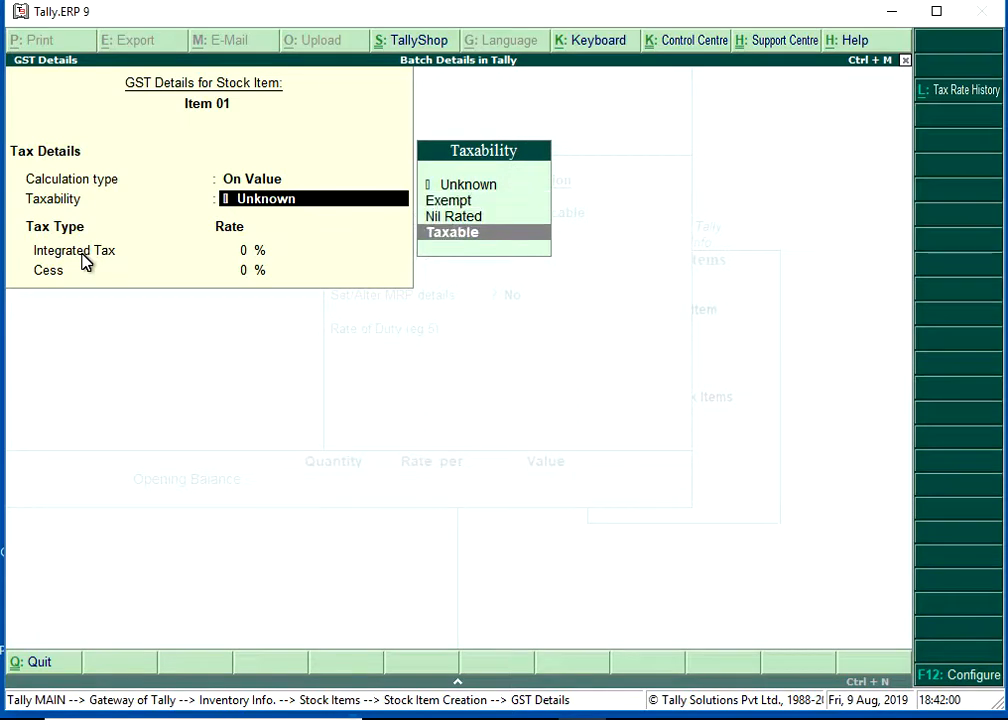
pyautogui.press('Return')
pyautogui.write('12')
pyautogui.press('Return')
pyautogui.press('Return')
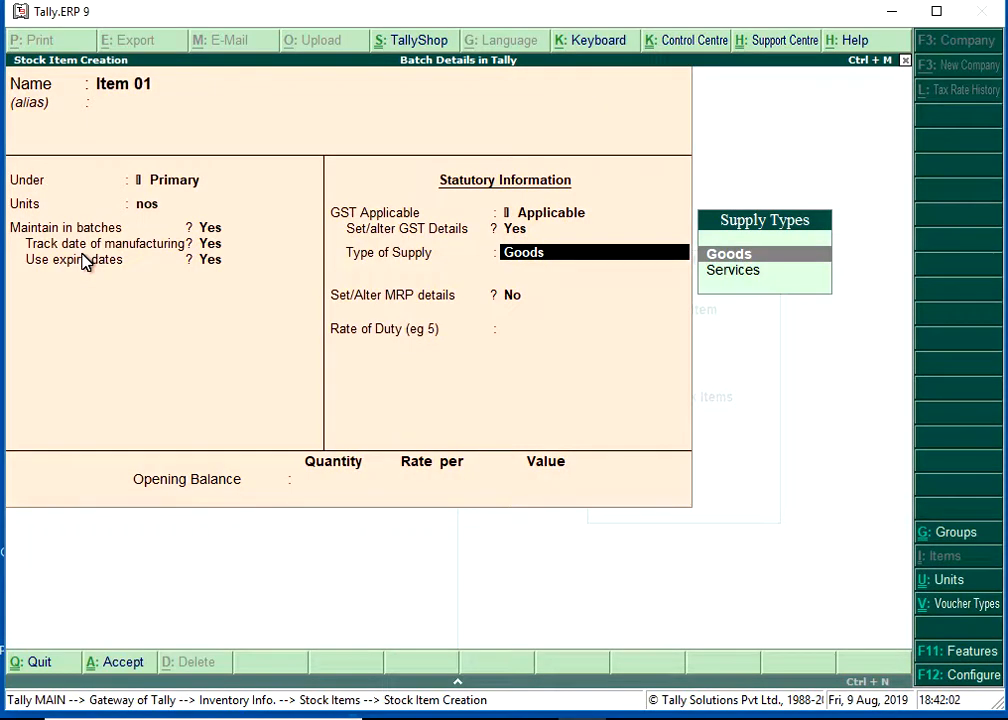
# - Keep Goods as the supply type with no MRP details or opening balance, and save Item 01
pyautogui.press('Return')
pyautogui.press('Return')
pyautogui.press('Return')
pyautogui.press('Return')
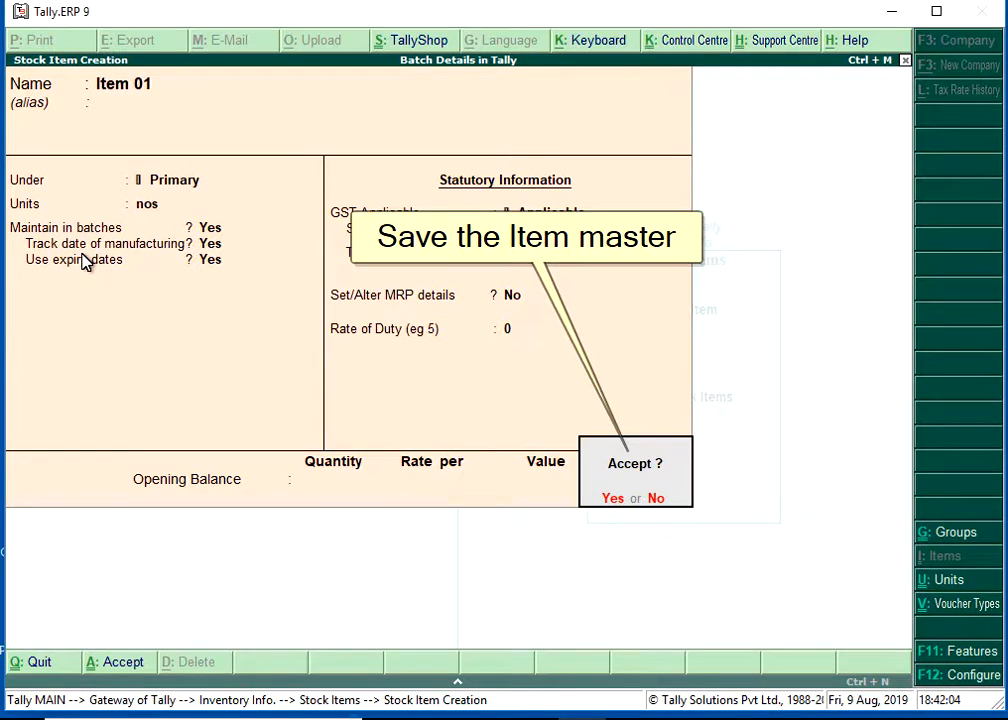
pyautogui.press('Return')
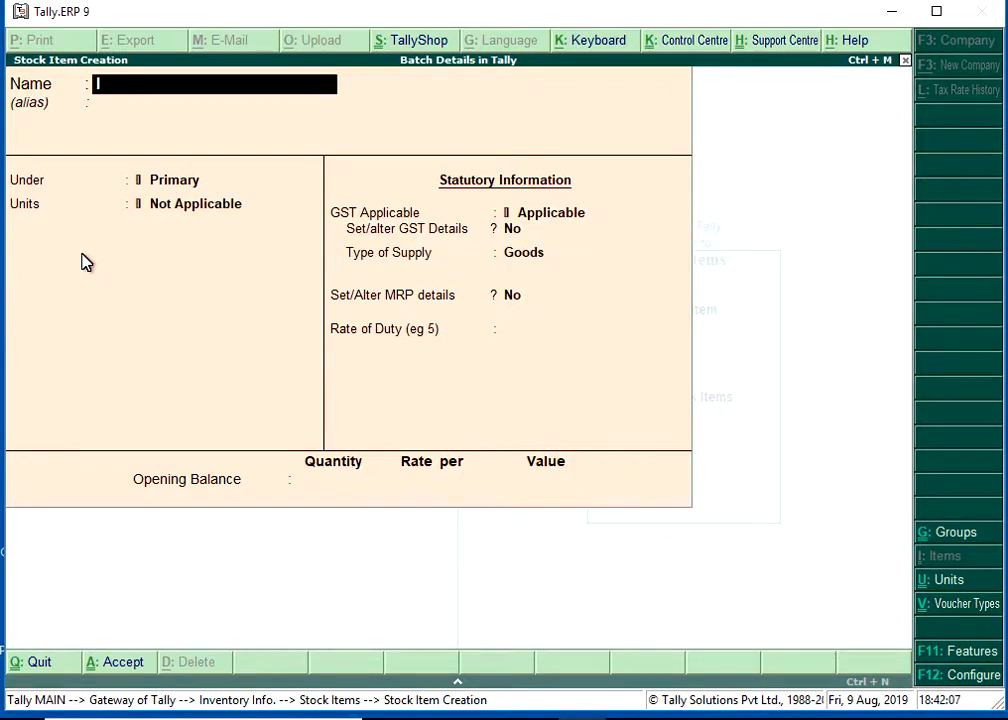
# - Start a second stock item named Item 02 under Primary with nos as its unit
pyautogui.write('Item 02')
pyautogui.press('Return')
pyautogui.press('Return')
pyautogui.press('Return')
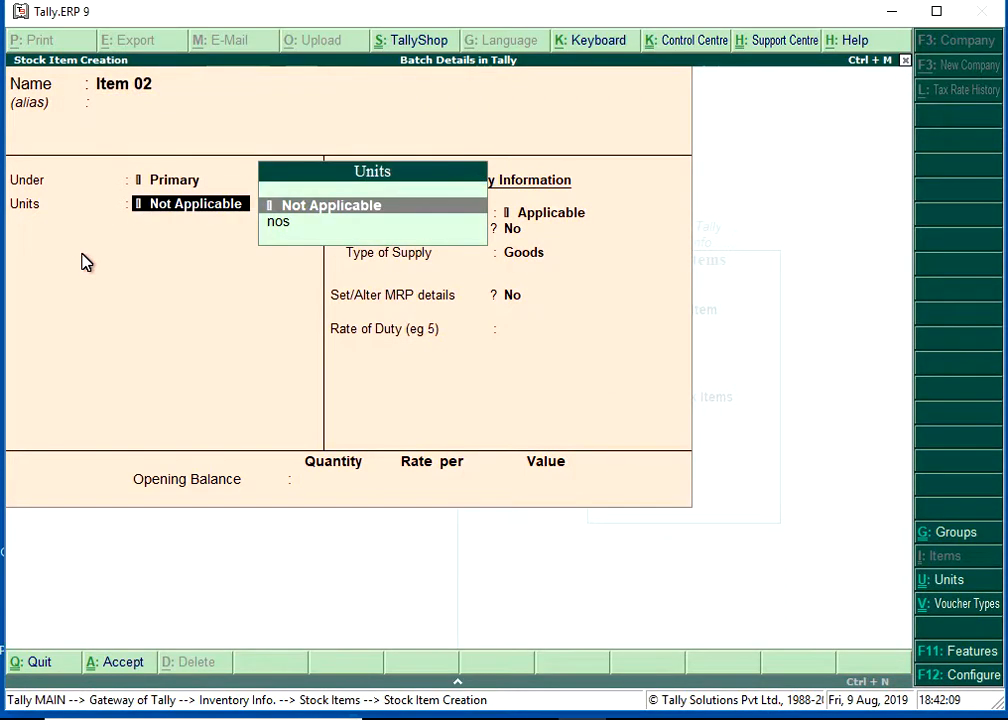
pyautogui.press('Down')
pyautogui.press('Return')
# - Set Item 02 to be maintained in batches, with manufacturing date tracking and expiry dates enabled
pyautogui.write('y')
pyautogui.press('Return')
pyautogui.write('y')
pyautogui.press('Return')
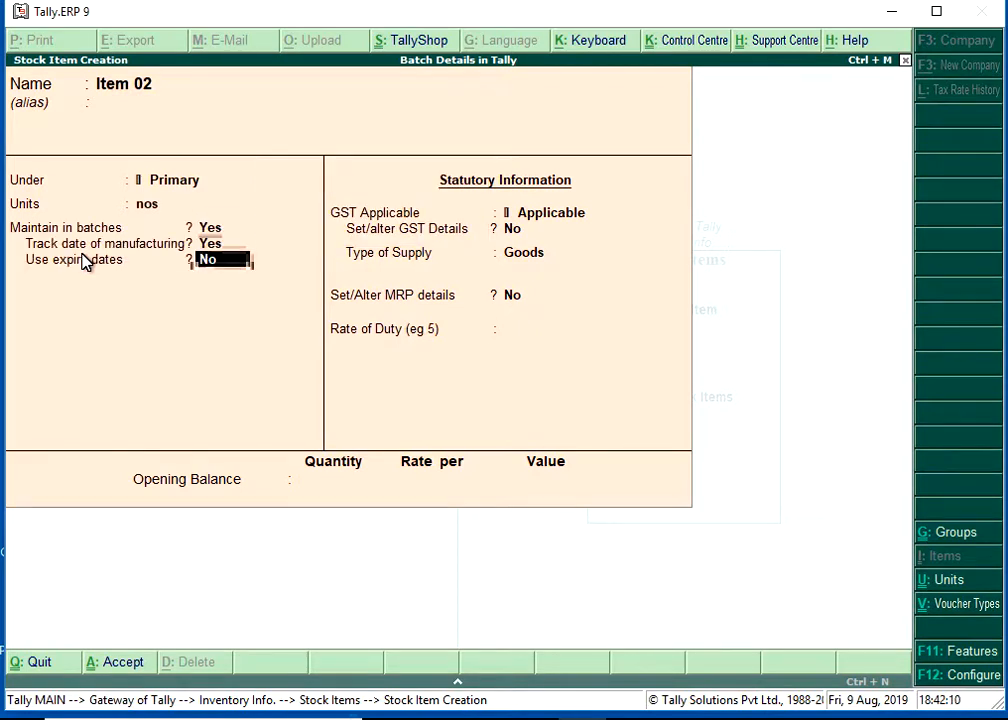
pyautogui.write('y')
pyautogui.press('Return')
# - Set Item 02's GST details to Taxable on value with an 18% integrated tax rate
pyautogui.write('y')
pyautogui.press('Return')
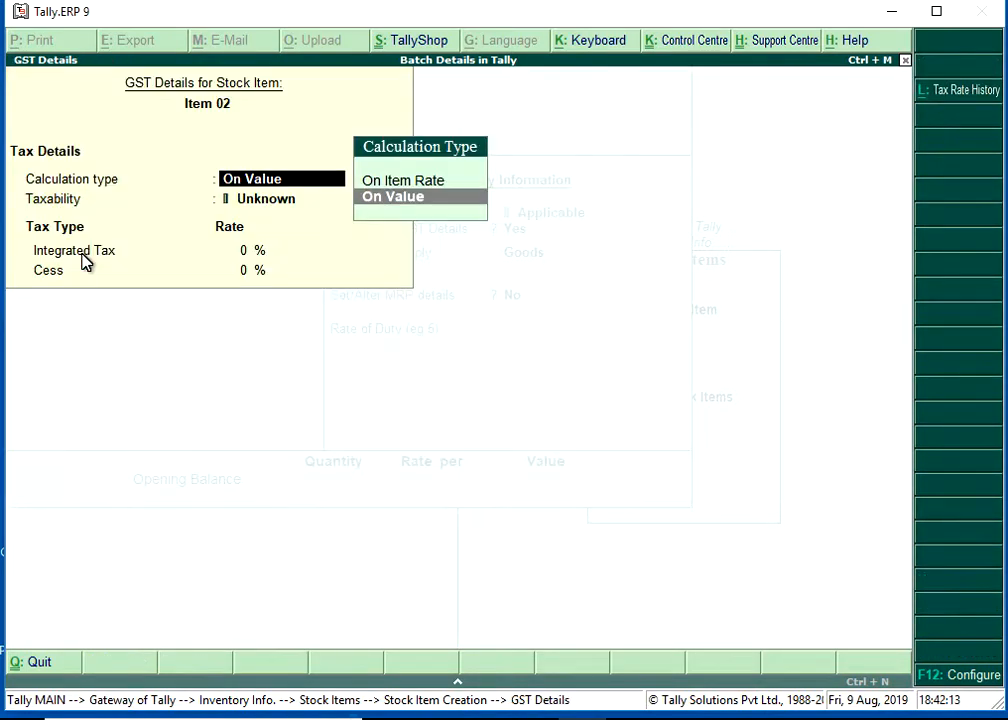
pyautogui.press('Escape')
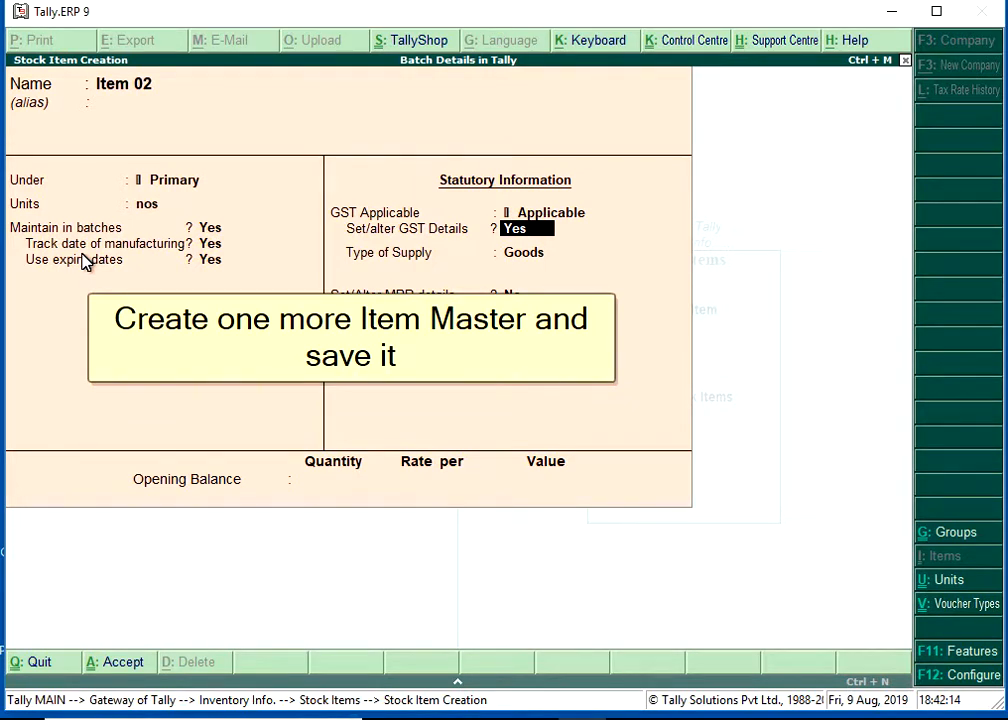
pyautogui.press('Return')
pyautogui.press('Return')
pyautogui.press('Return')
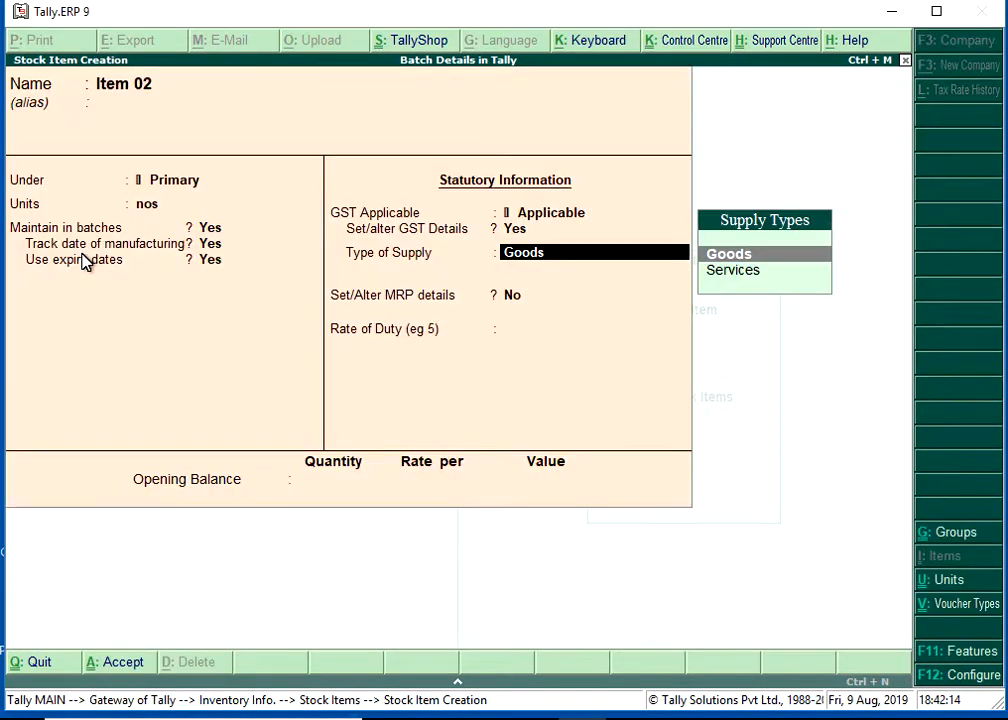
pyautogui.press('BackSpace')
pyautogui.press('Return')
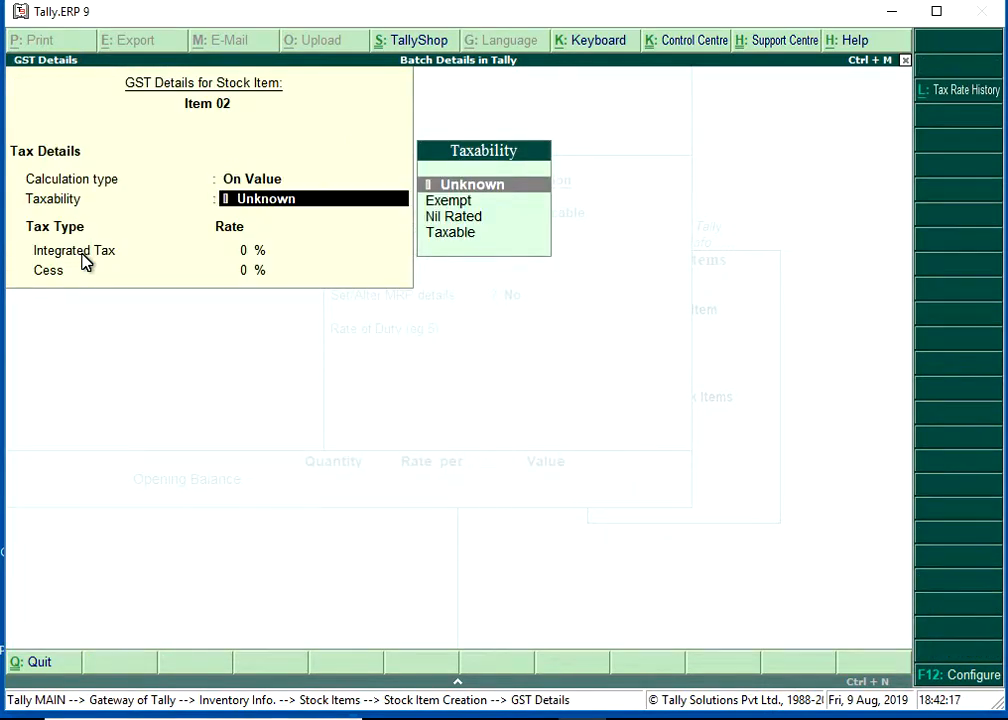
pyautogui.press('Up')
pyautogui.press('Return')
pyautogui.write('18')
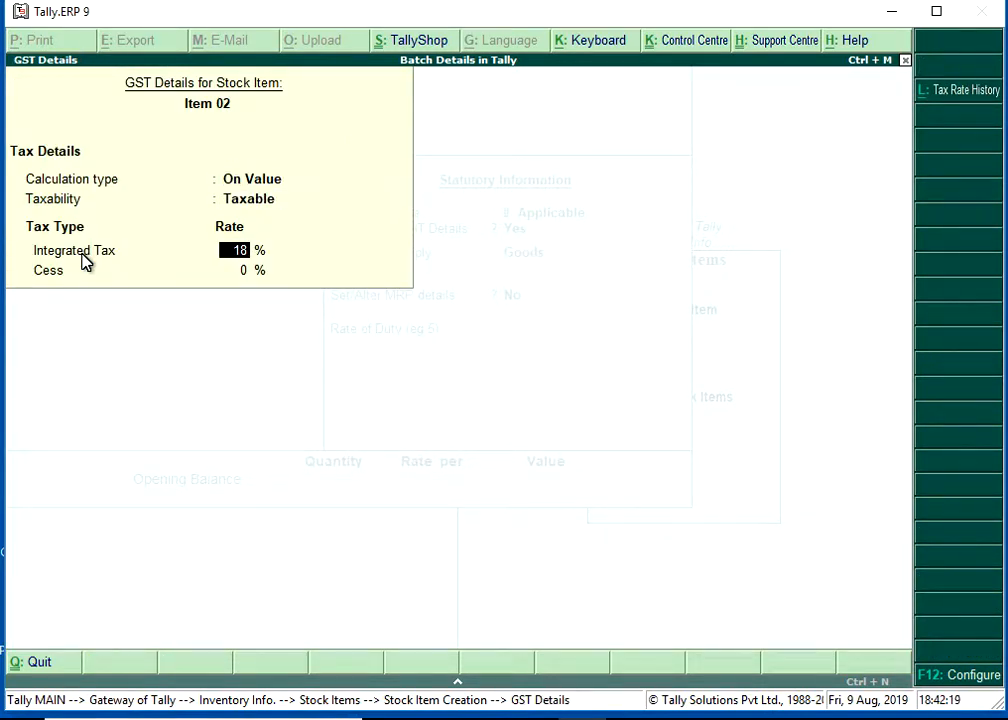
pyautogui.press('Return')
pyautogui.press('Return')
# - Save Item 02 with Goods as the supply type and no opening balance, and return to the Gateway of Tally
pyautogui.press('Return')
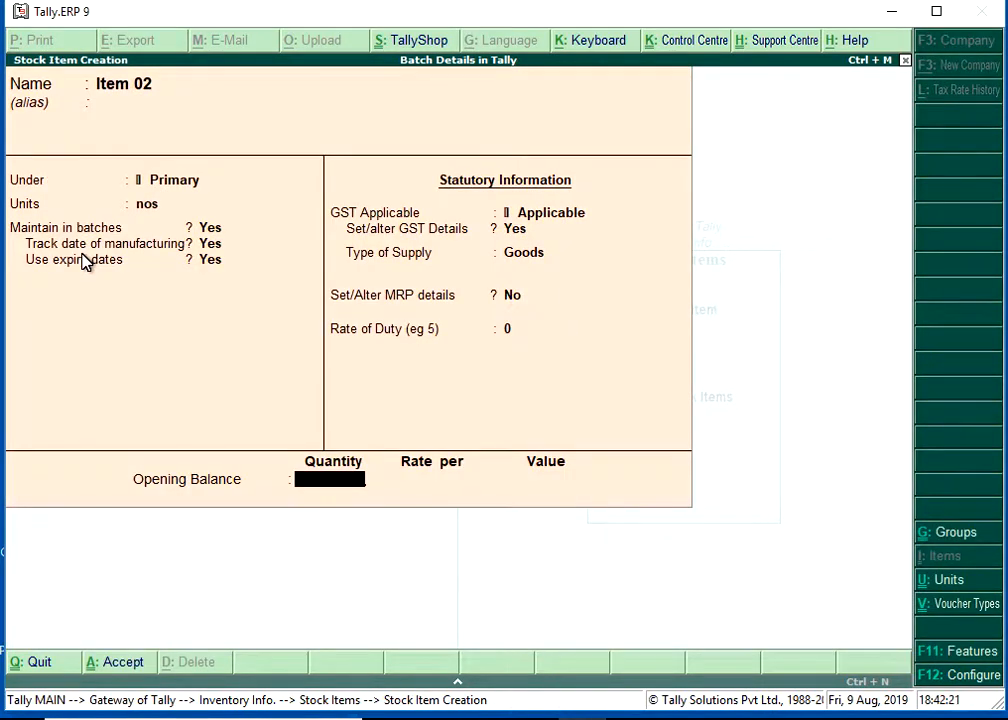
pyautogui.press('Return')
pyautogui.press('Return')
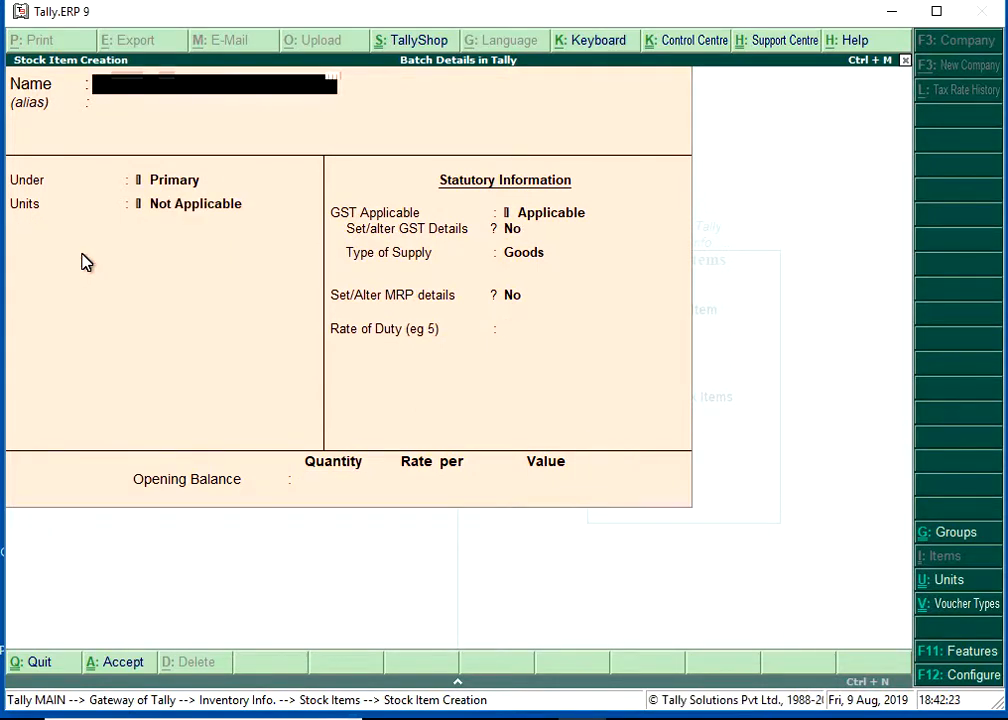
pyautogui.press('Escape')
pyautogui.press('y')
pyautogui.press('Escape')
pyautogui.press('Escape')
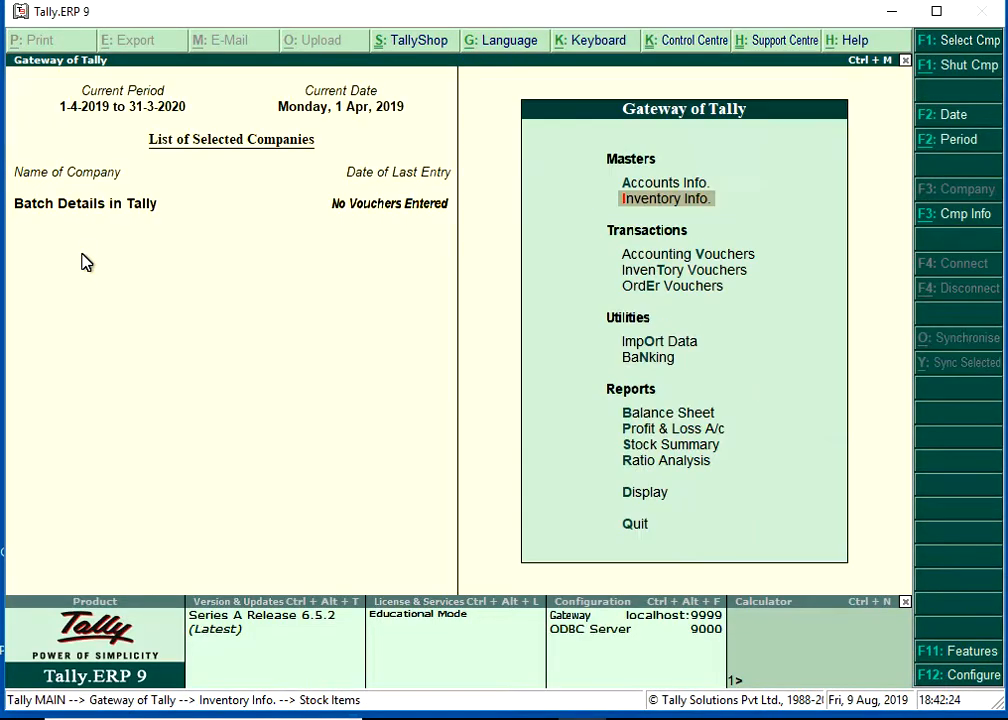
# - Open a purchase voucher and enter supplier invoice number 00123 dated 2-Jul-2019
pyautogui.click(641, 257)
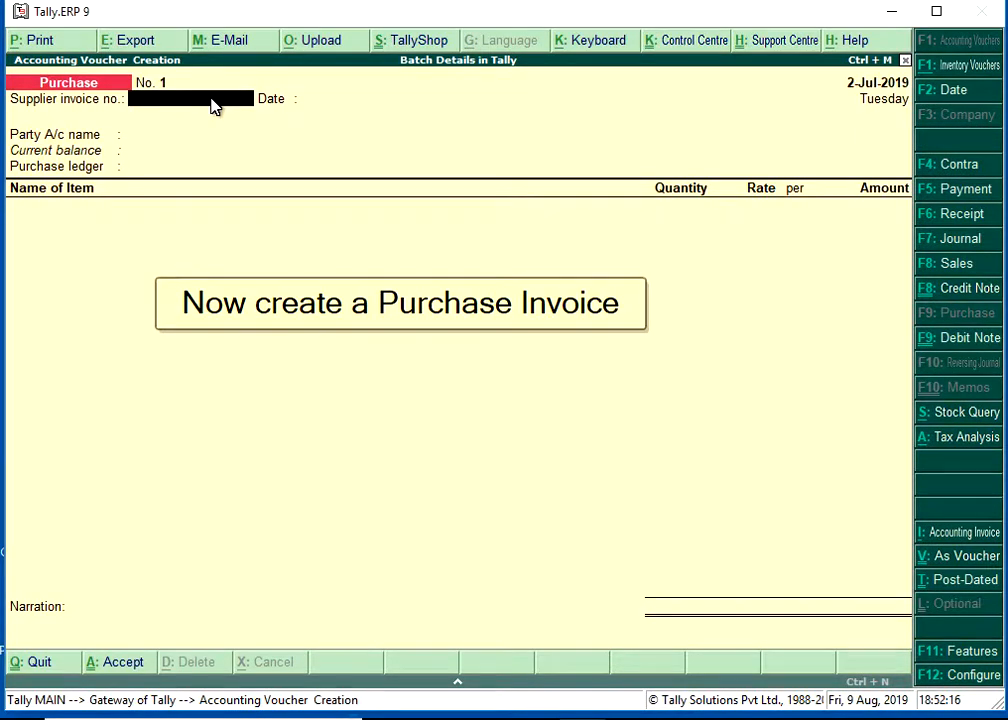
pyautogui.write('00123')
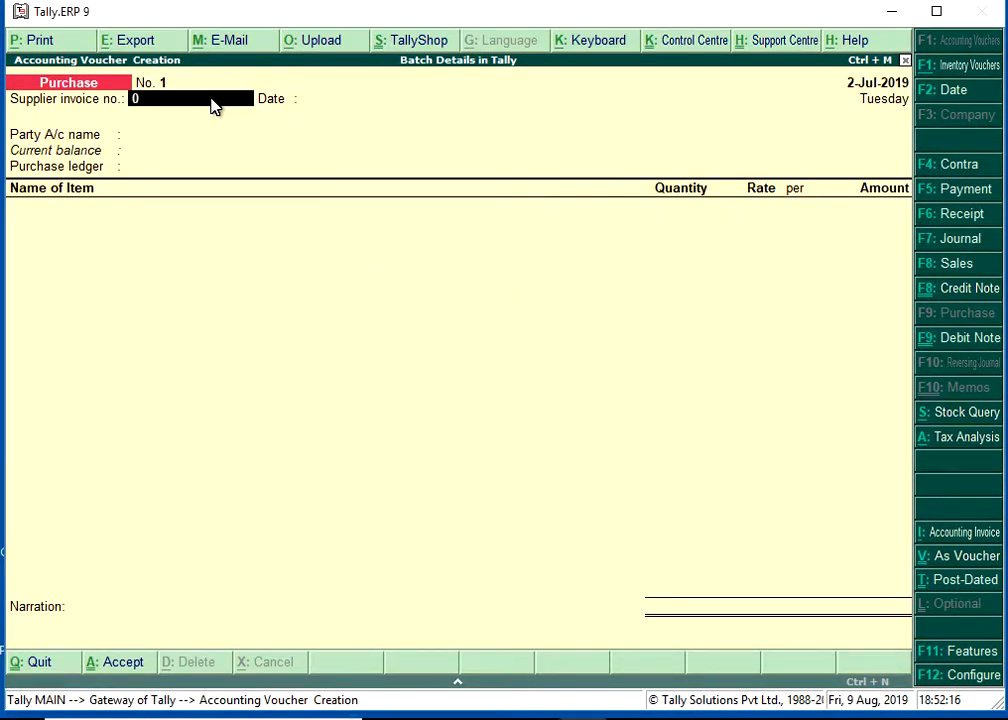
pyautogui.press('Return')
pyautogui.press('Return')
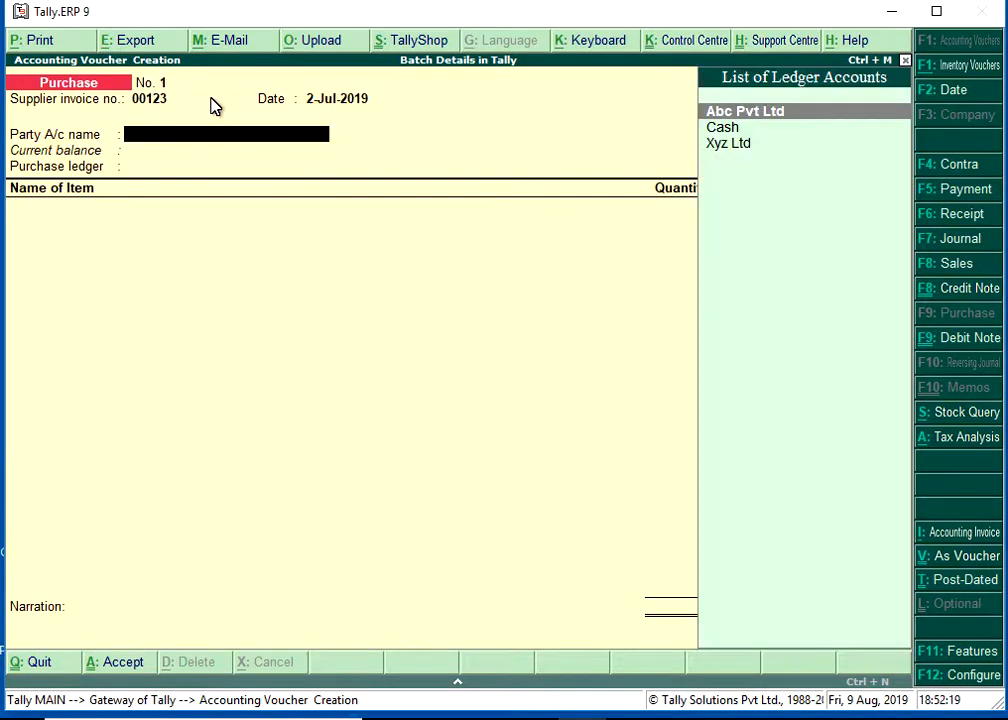
# - Set the purchase voucher's party to Xyz Ltd, accept the default party details, and use Purchase as the purchase ledger
pyautogui.press('Down')
pyautogui.press('Down')
pyautogui.press('Return')
pyautogui.press('Return')
pyautogui.press('Return')
pyautogui.press('Return')
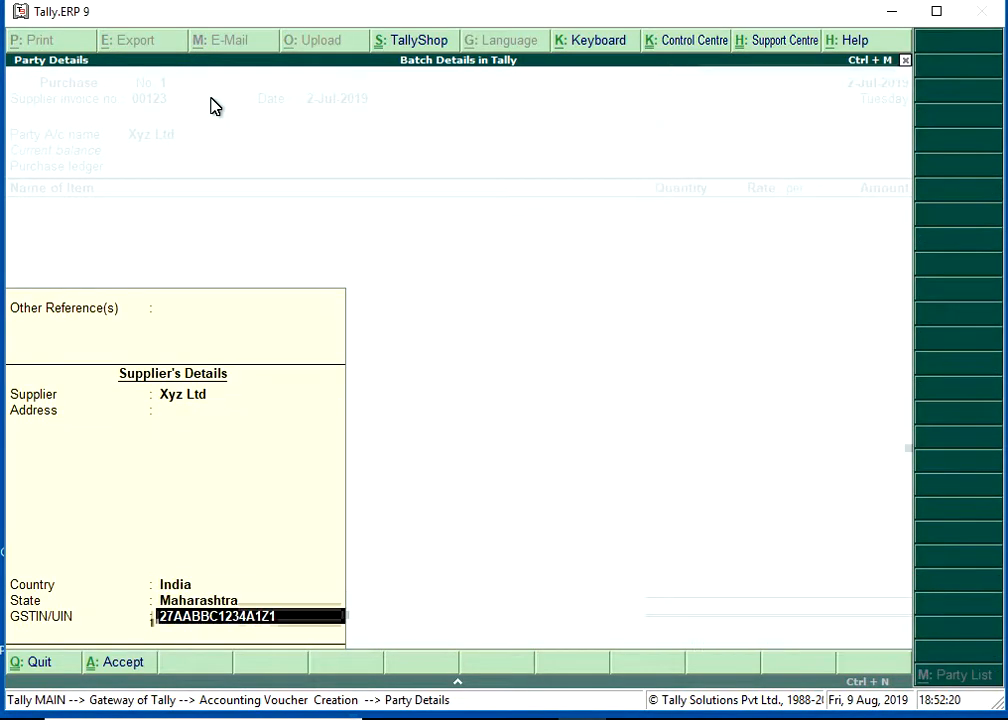
pyautogui.press('Return')
pyautogui.press('Return')
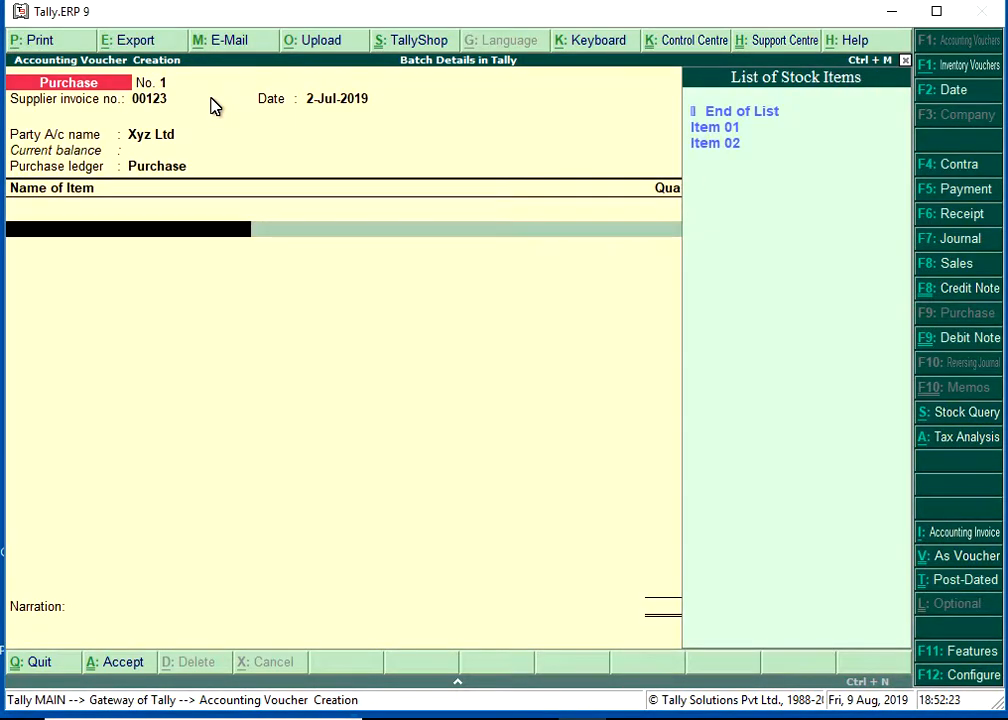
# - Add Item 01 to the purchase voucher and allocate it to a new batch numbered 12345
pyautogui.press('Down')
pyautogui.press('Return')
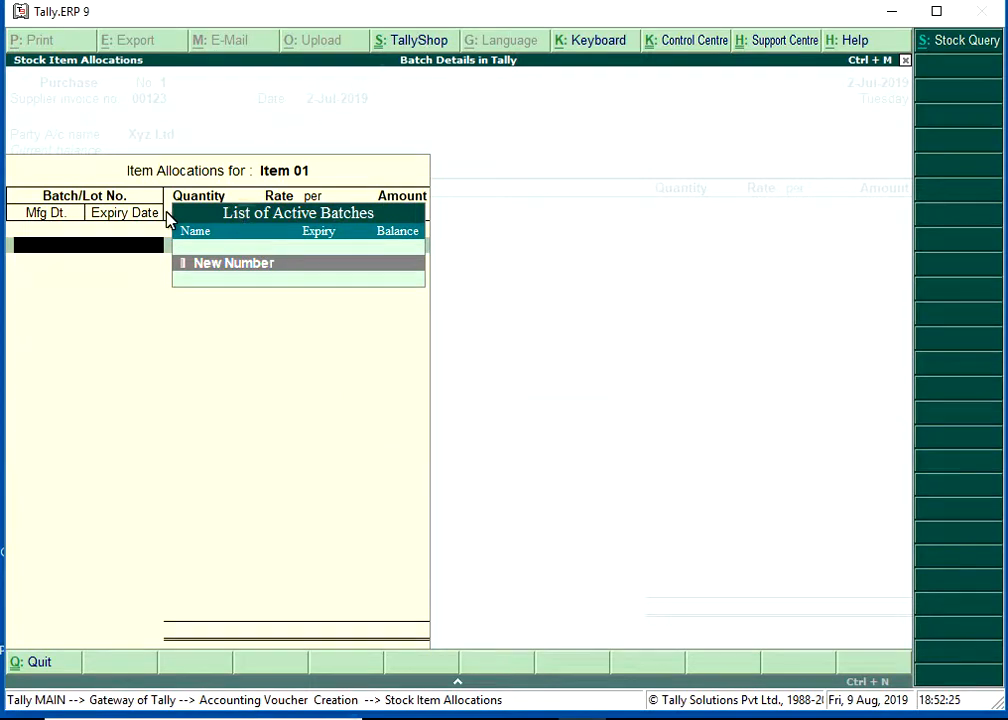
pyautogui.click(210, 264)
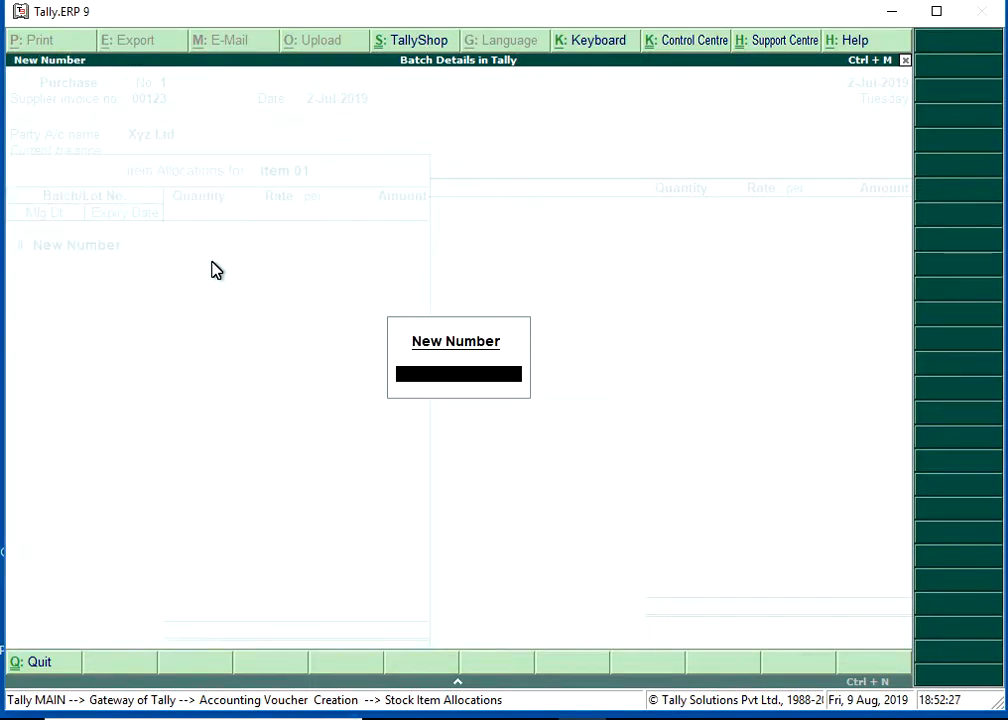
pyautogui.write('1')
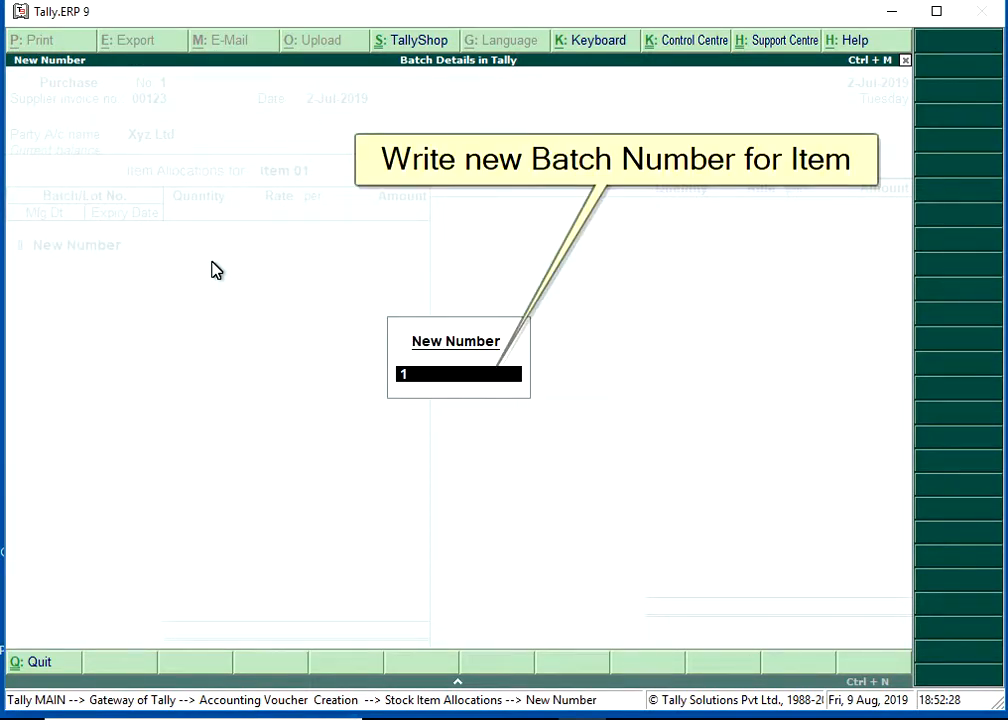
pyautogui.write('2345')
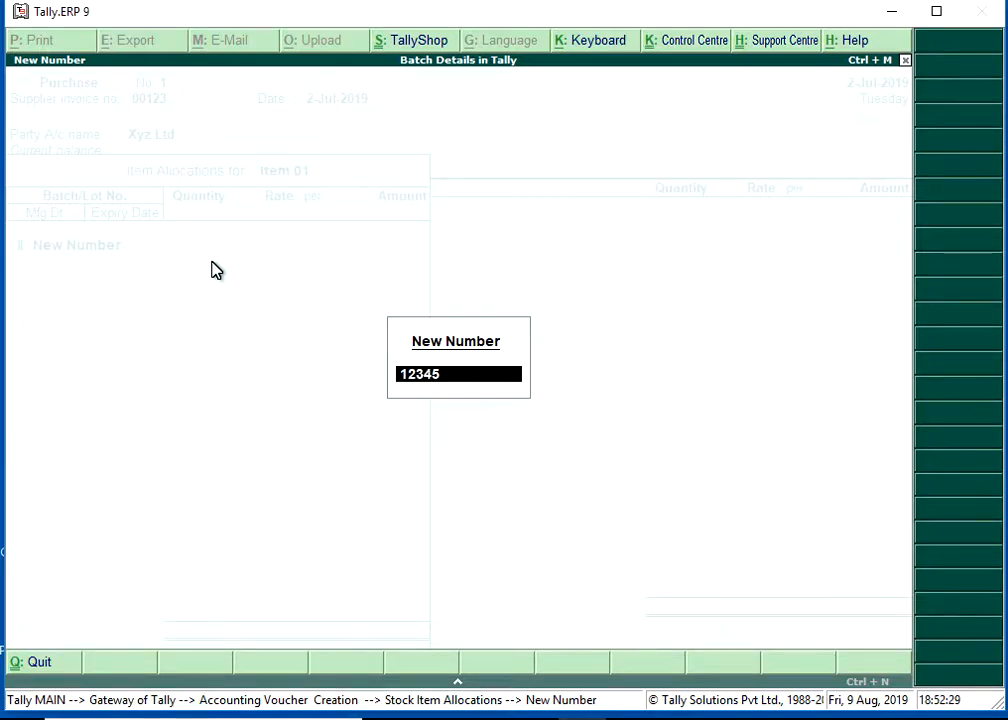
pyautogui.press('Return')
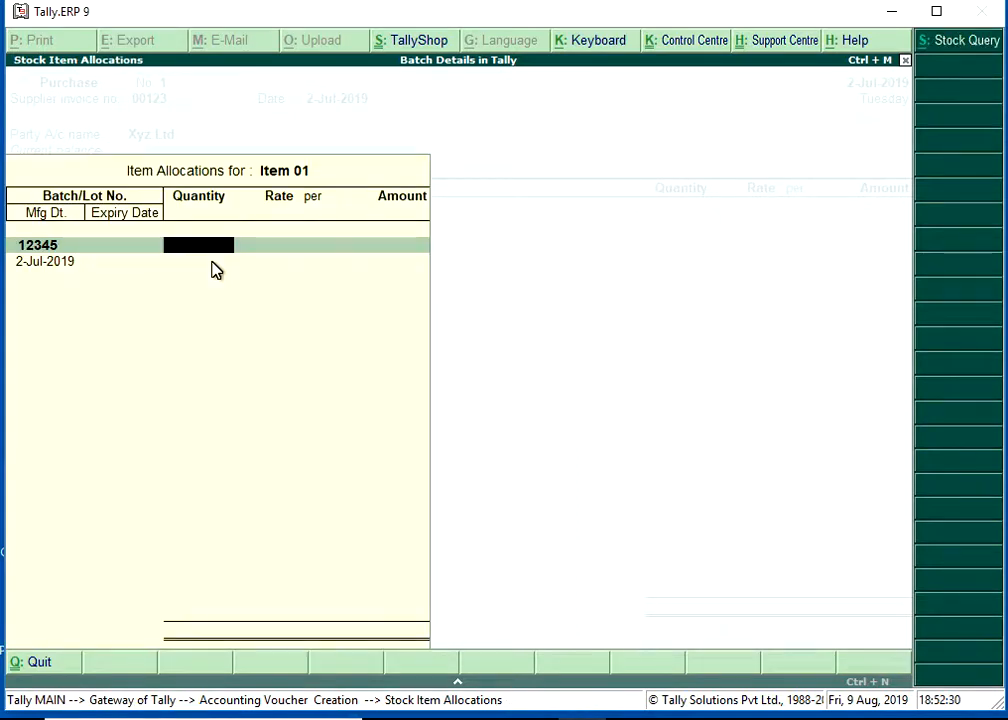
# - Enter a quantity of 1 nos at a rate of 120 per nos for batch 12345
pyautogui.write('1')
pyautogui.press('Return')
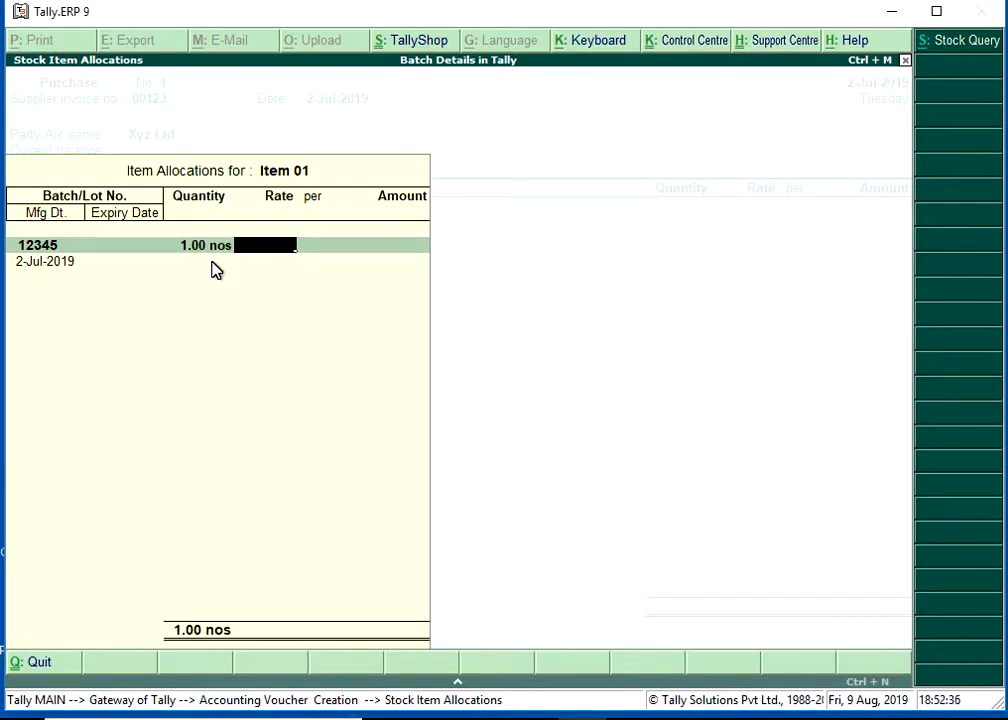
pyautogui.write('120')
pyautogui.press('Return')
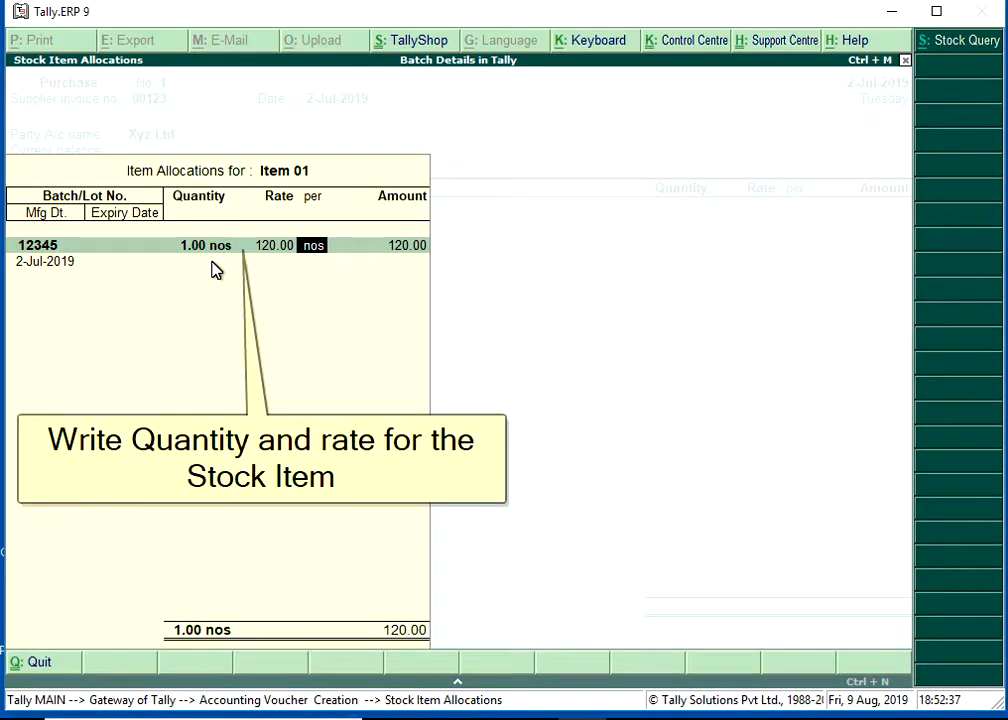
pyautogui.press('Return')
pyautogui.press('Return')
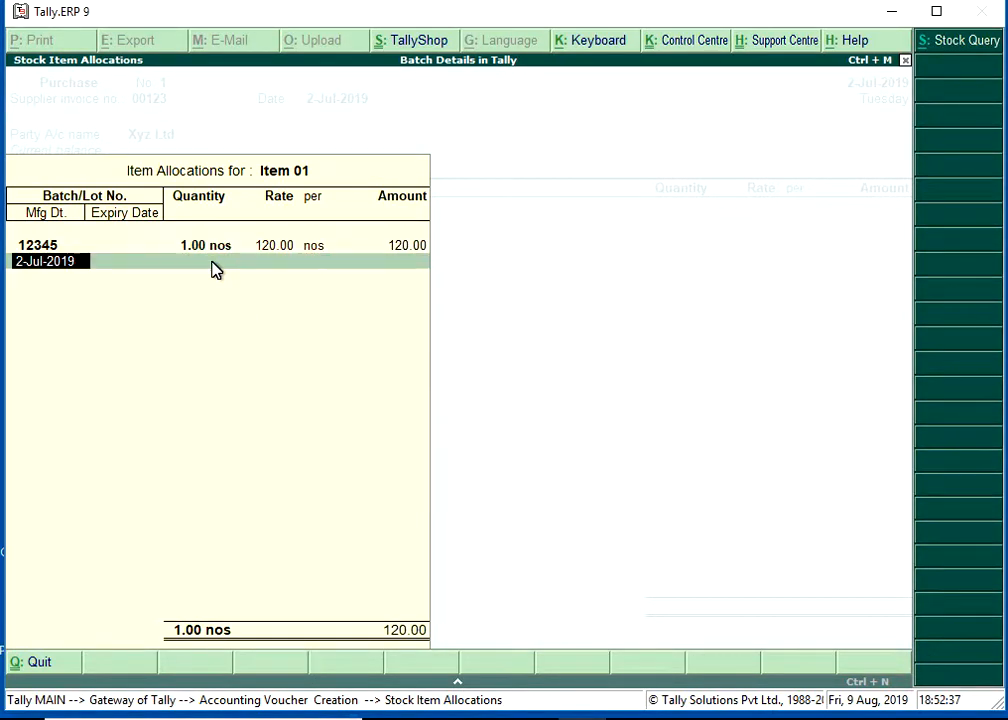
# - Keep 2-Jul-2019 as batch 12345's manufacturing date, set its expiry to 31-Mar-2020, and finish Item 01's allocation
pyautogui.press('Return')
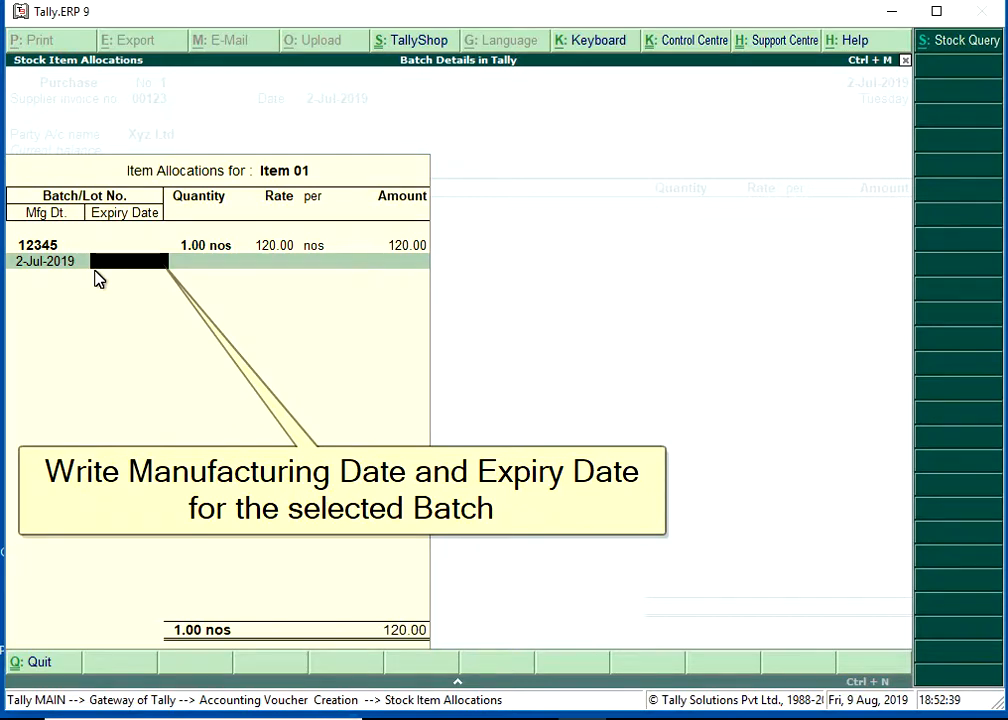
pyautogui.click(55, 262)
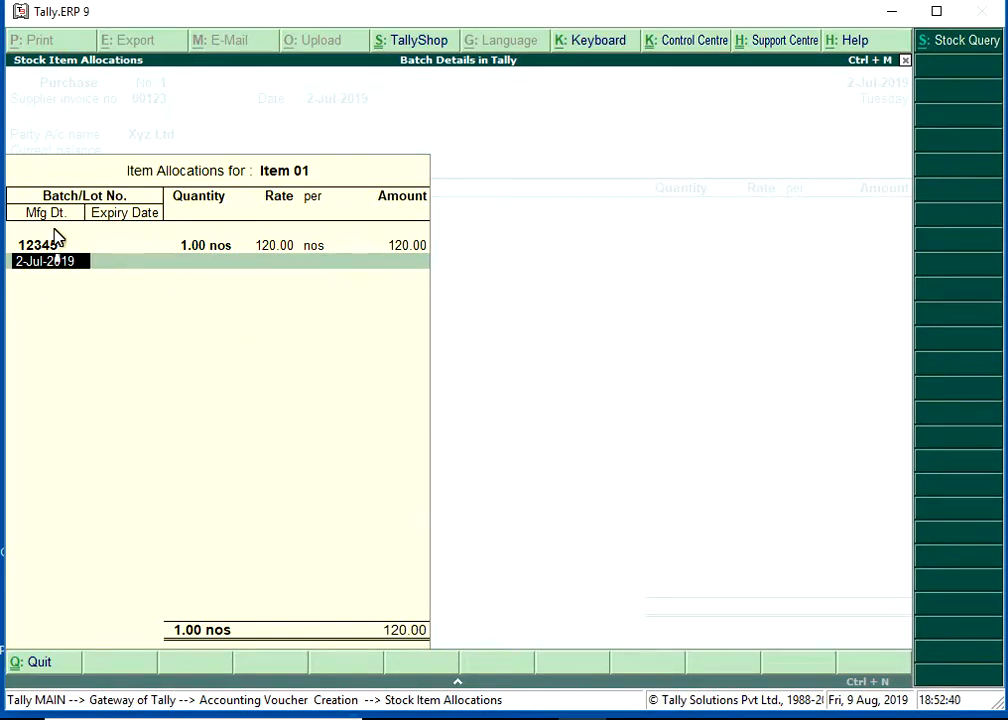
pyautogui.click(124, 261)
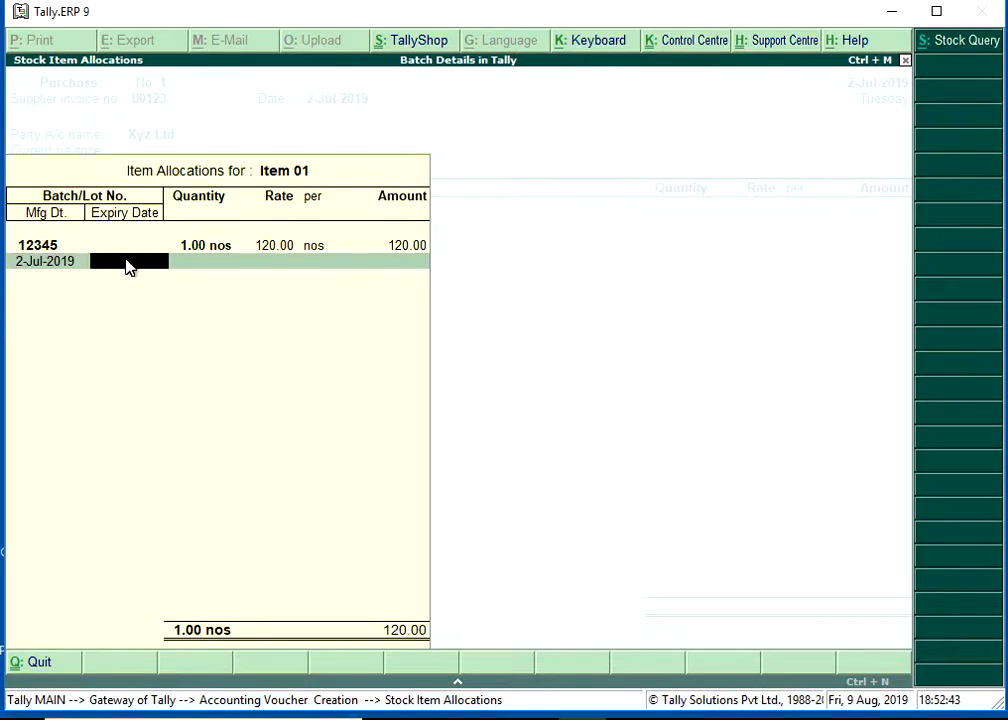
pyautogui.write('mar20')
pyautogui.press('Return')
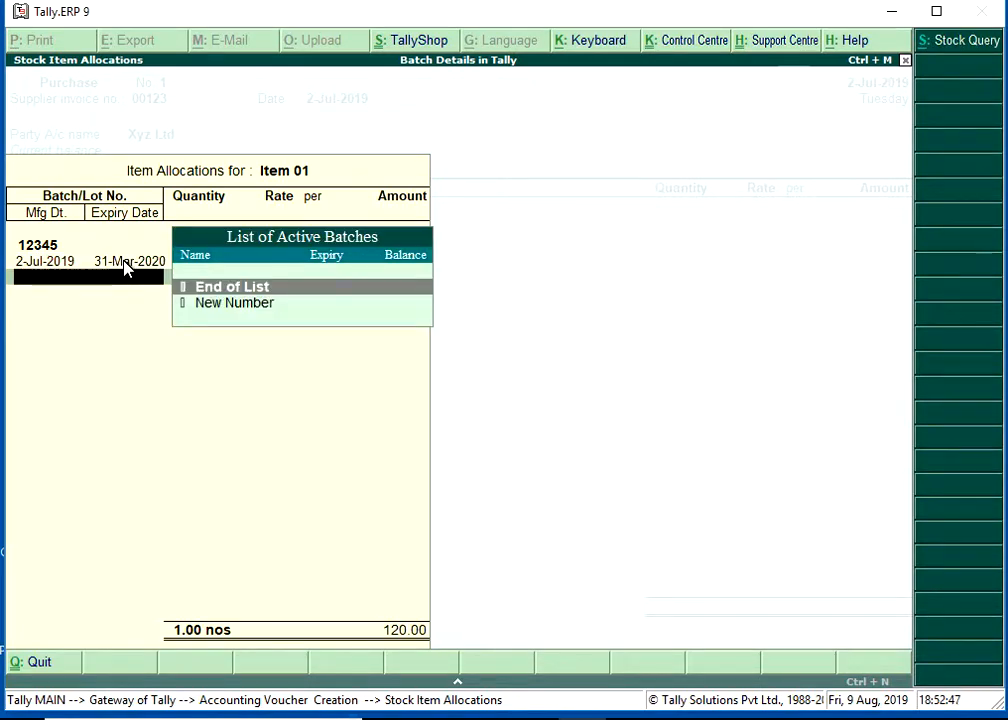
pyautogui.press('Return')
pyautogui.press('Return')
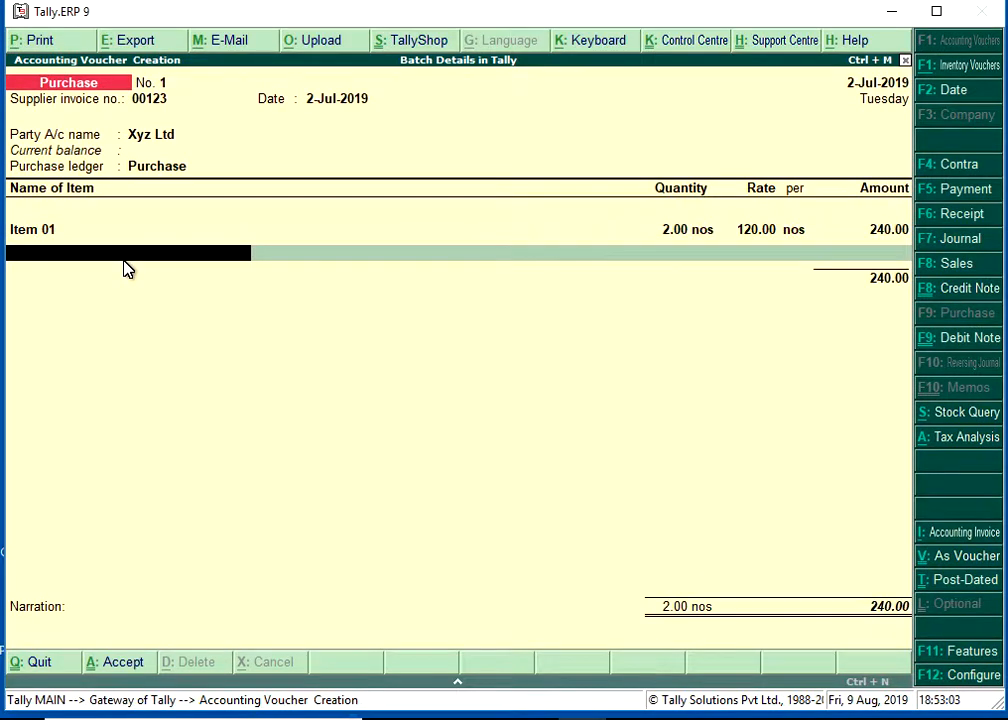
# - Add Item 02 to the purchase voucher and allocate it to a new batch numbered 732350
pyautogui.write('Item')
pyautogui.press('Down')
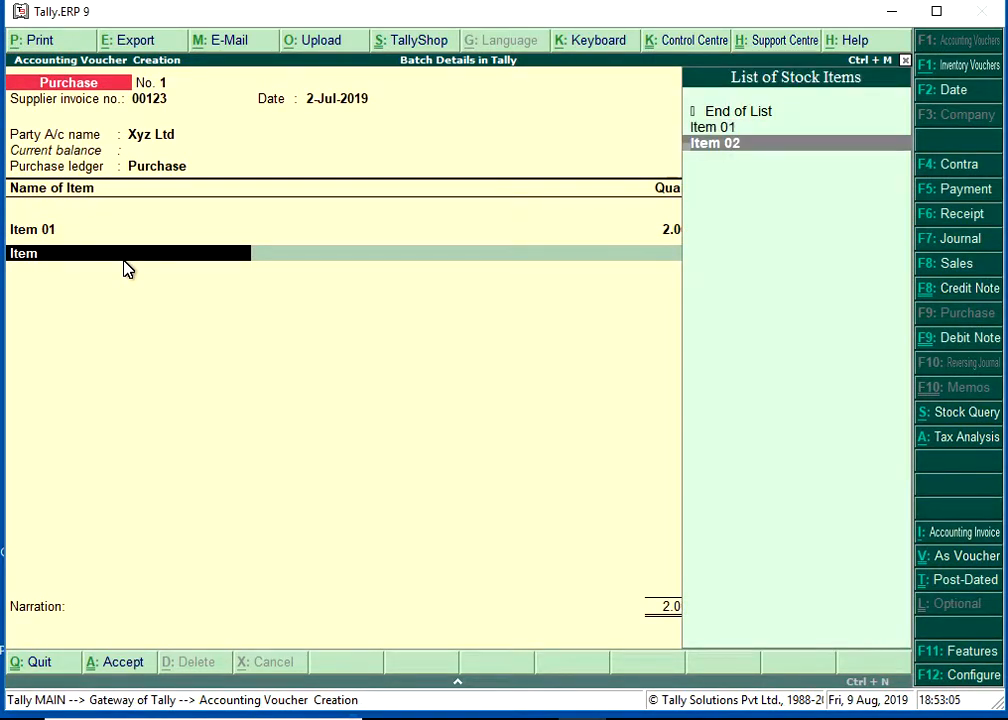
pyautogui.press('Return')
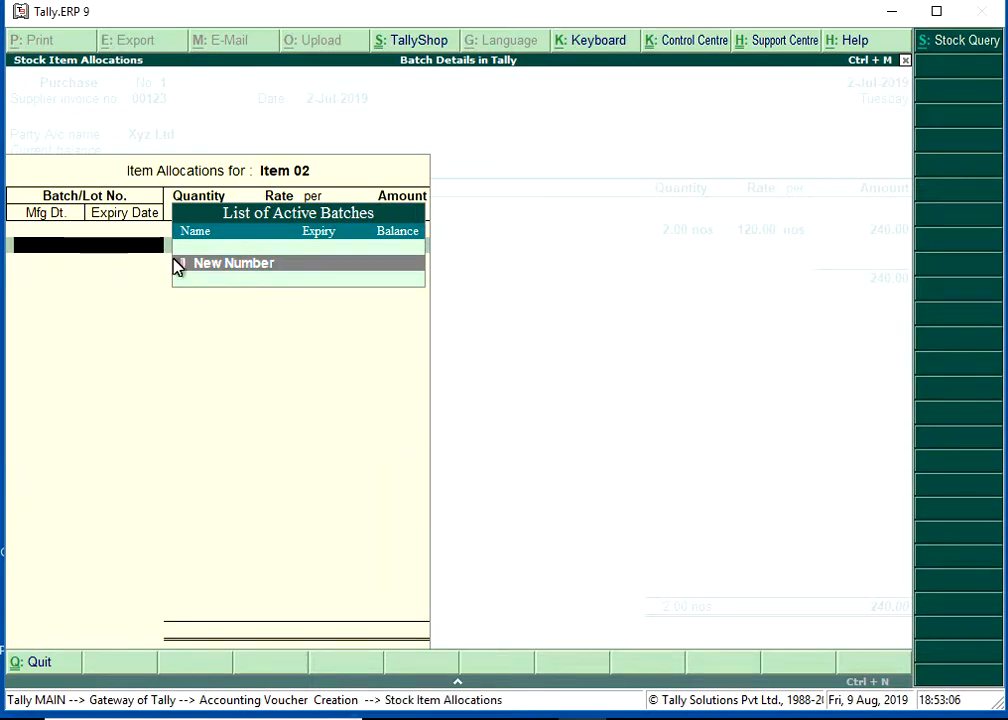
pyautogui.write('.')
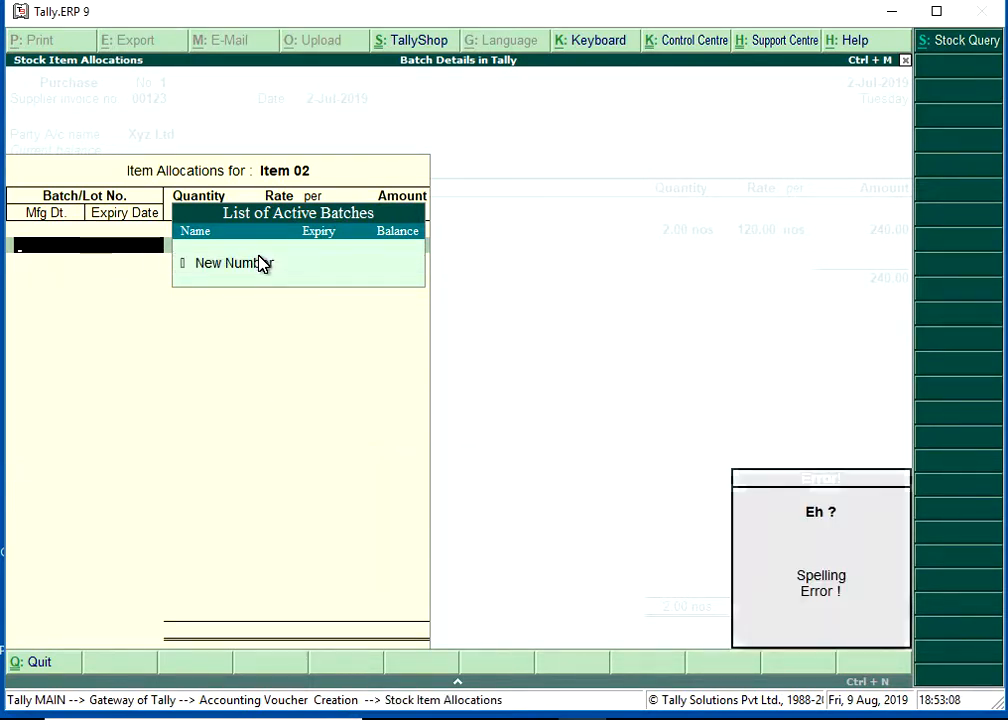
pyautogui.press('Return')
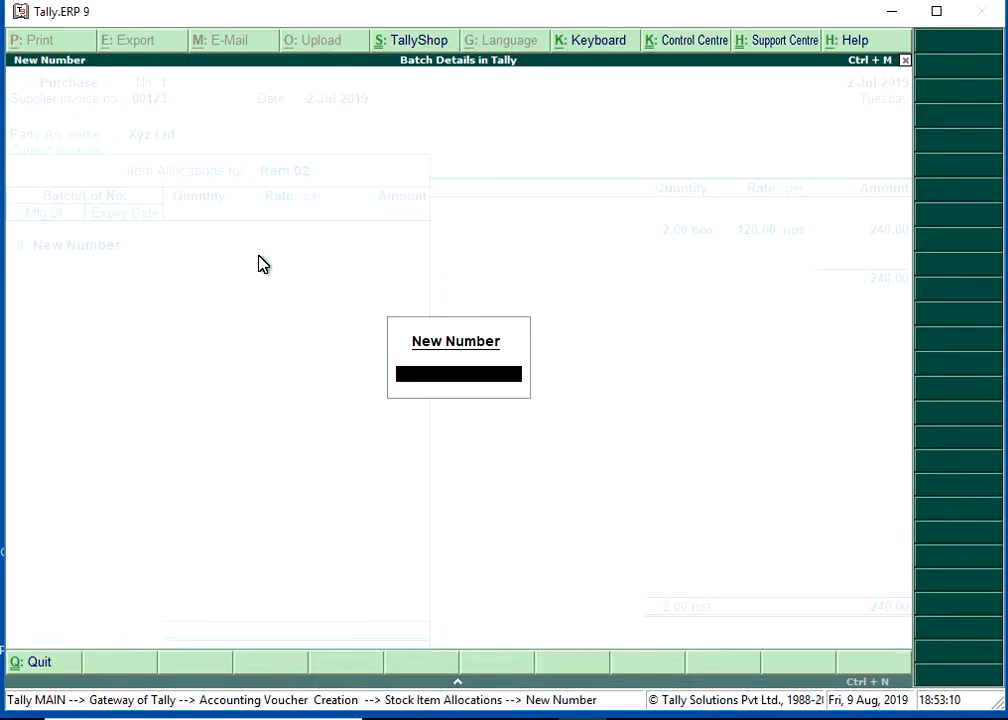
pyautogui.write('732350')
pyautogui.press('Return')
# - Enter a quantity of 1 nos at a rate of 262 per nos for batch 732350
pyautogui.write('2')
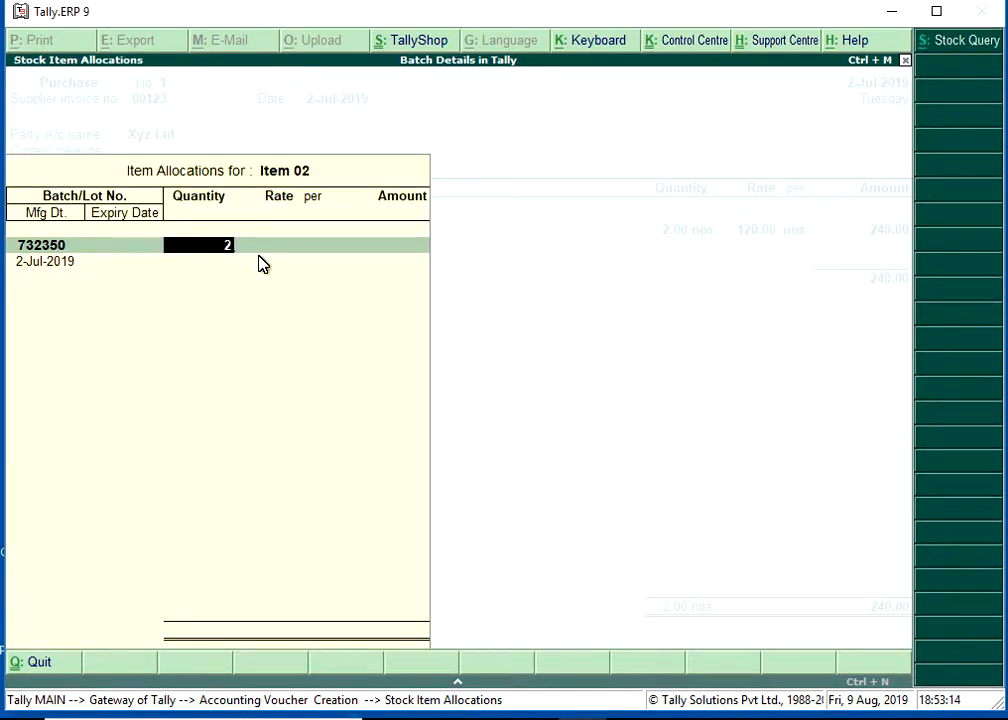
pyautogui.press('Return')
pyautogui.press('Return')
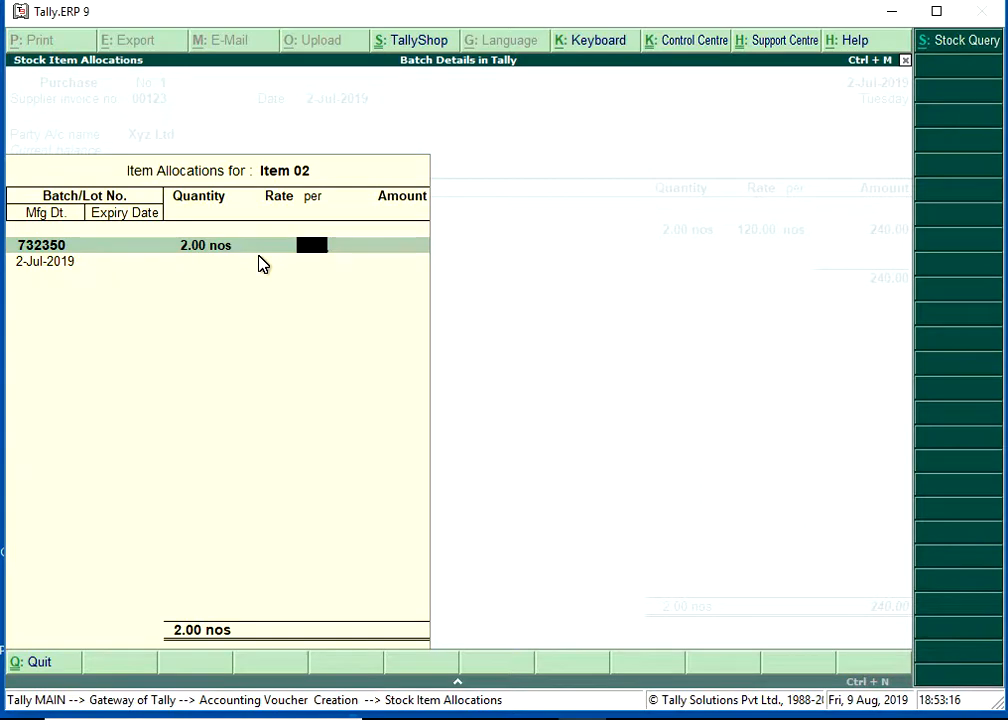
pyautogui.press('BackSpace')
pyautogui.press('BackSpace')
pyautogui.write('1')
pyautogui.press('Return')
pyautogui.write('2')
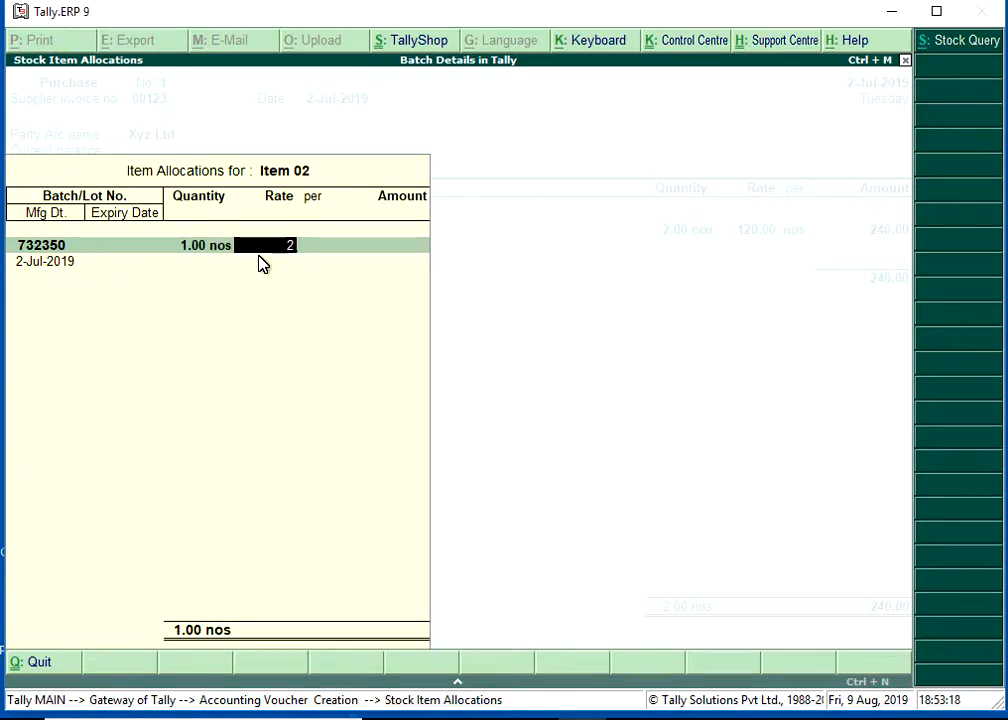
pyautogui.write('62')
pyautogui.press('Return')
pyautogui.press('Return')
pyautogui.press('Return')
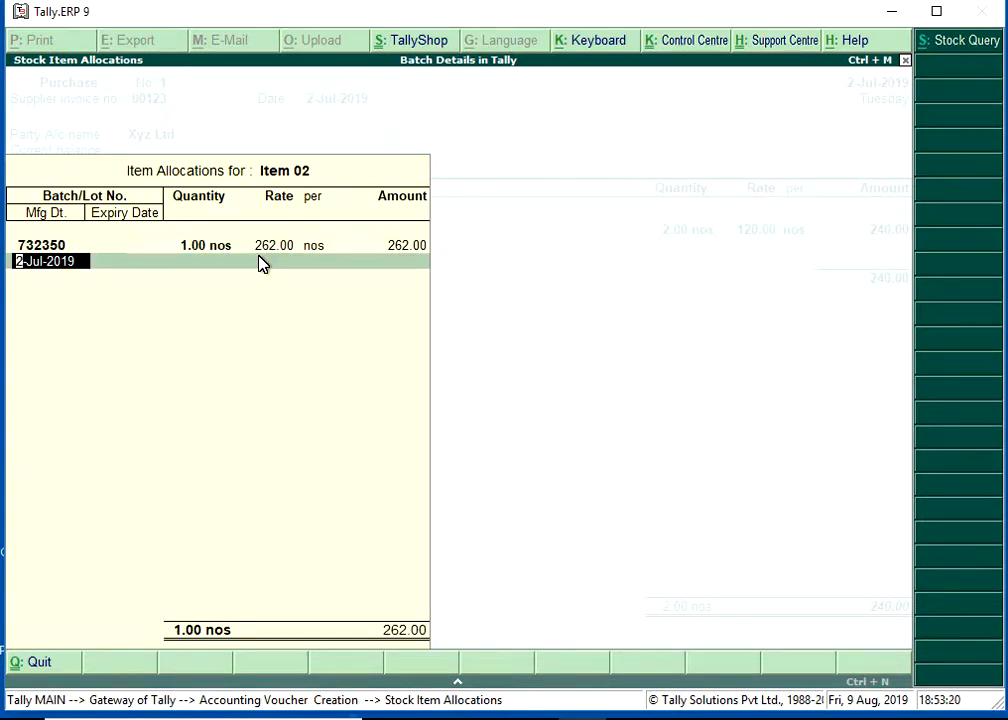
# - Keep 2-Jul-2019 as batch 732350's manufacturing date, set its expiry to 31-Dec-2019, and finish Item 02's allocation
pyautogui.press('Return')
pyautogui.write('apr')
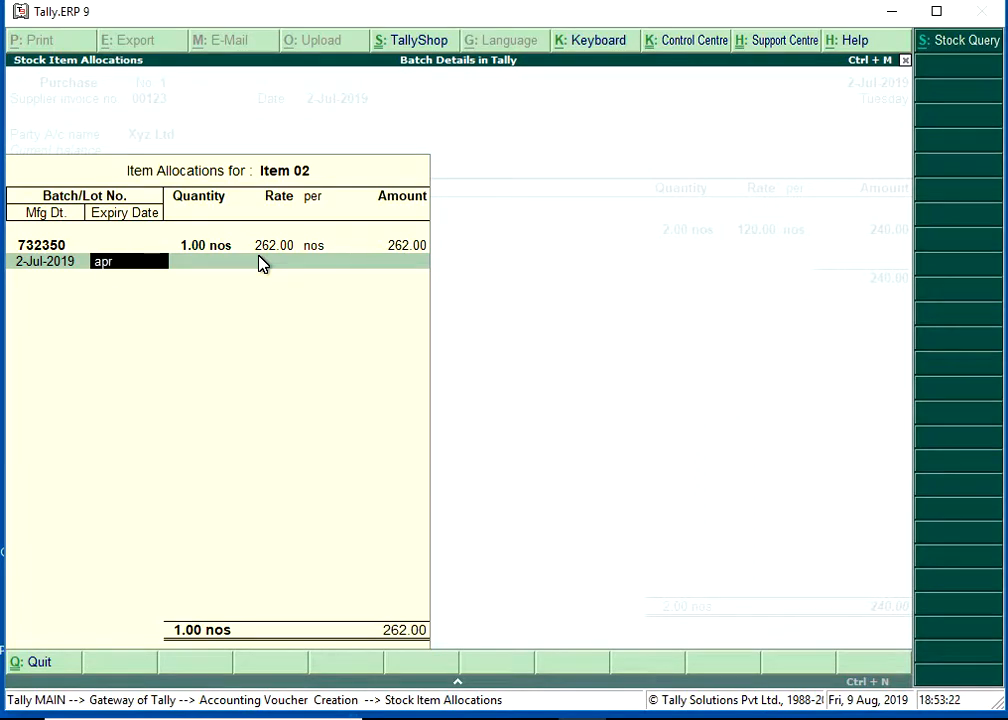
pyautogui.write('19')
pyautogui.press('BackSpace')
pyautogui.press('BackSpace')
pyautogui.press('BackSpace')
pyautogui.press('BackSpace')
pyautogui.press('BackSpace')
pyautogui.write('dec1')
pyautogui.press('Return')
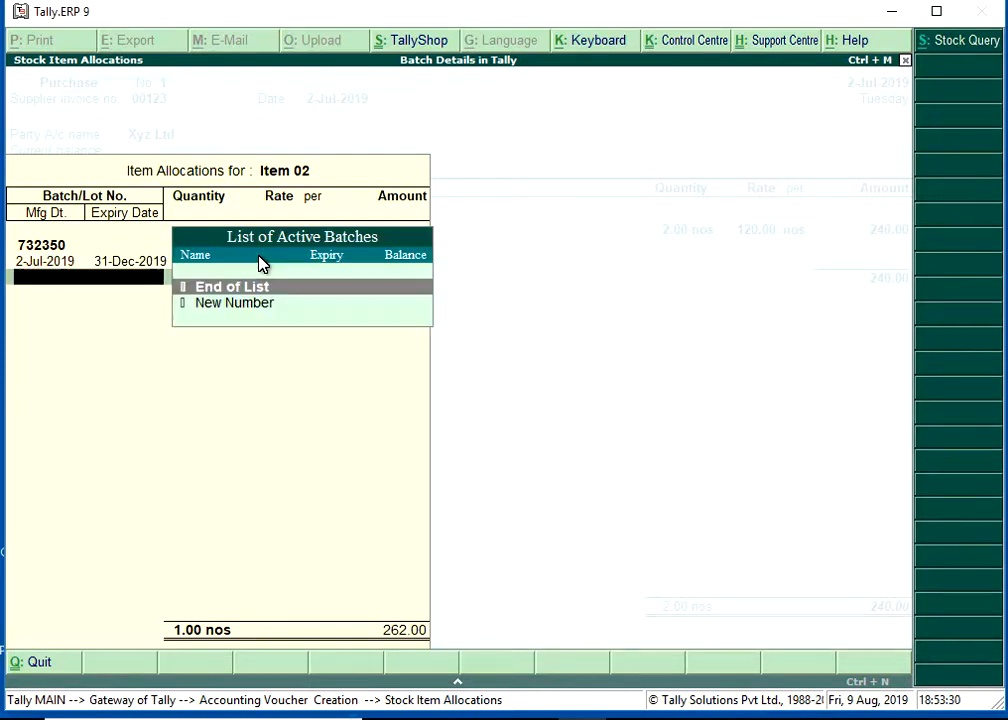
pyautogui.press('Down')
pyautogui.press('Up')
pyautogui.press('Return')
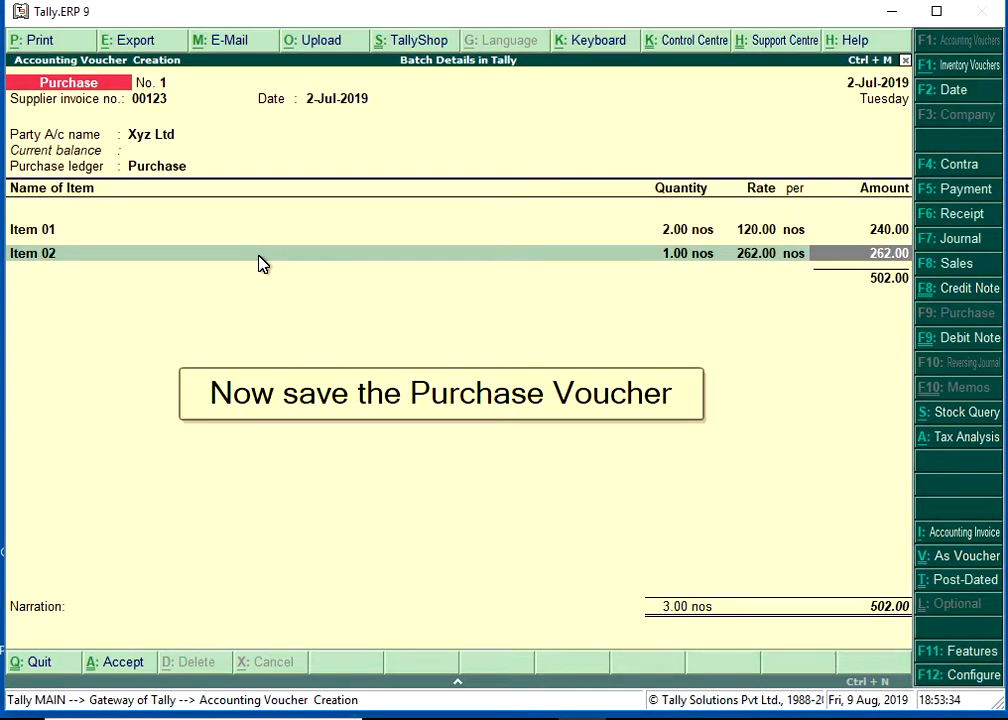
# - End the item list without a narration and save the purchase voucher
pyautogui.press('Return')
pyautogui.press('Return')
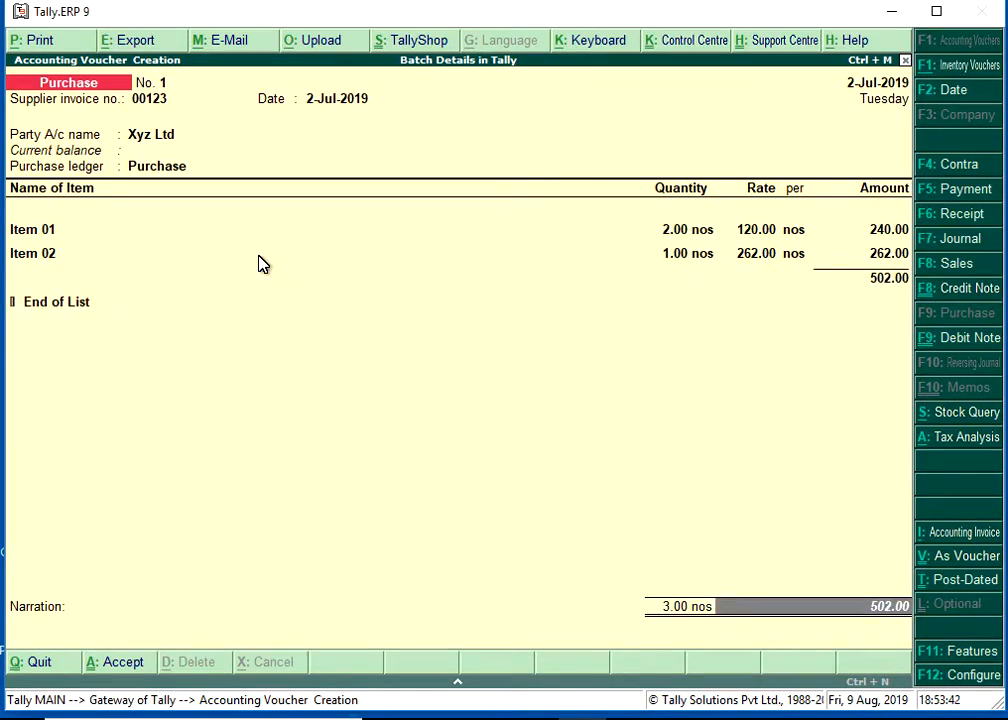
pyautogui.press('Return')
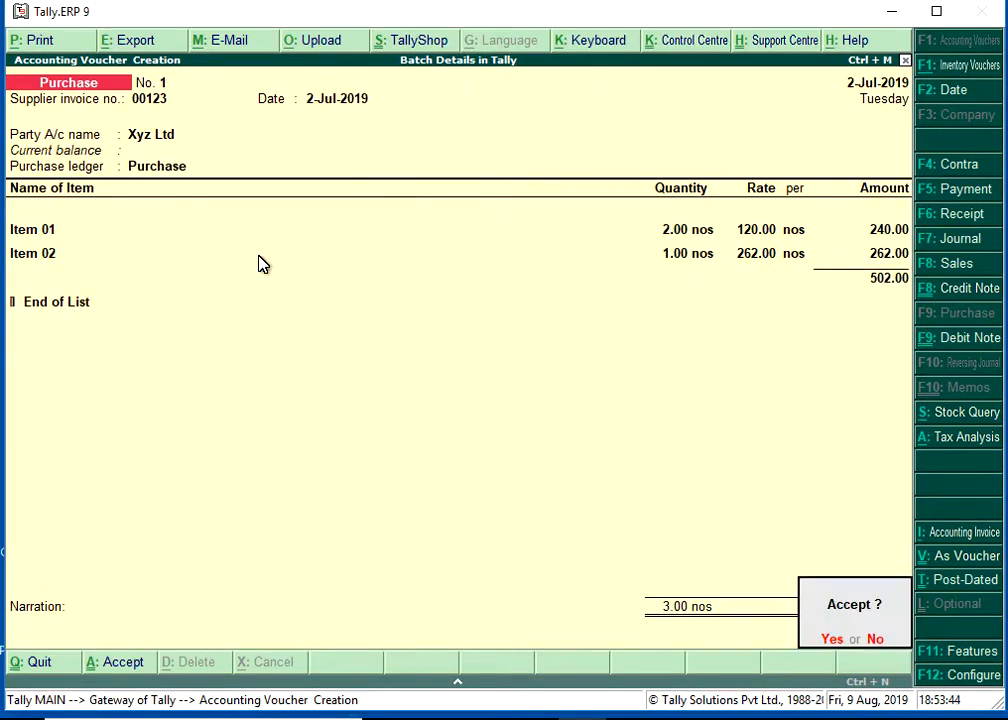
pyautogui.press('Return')
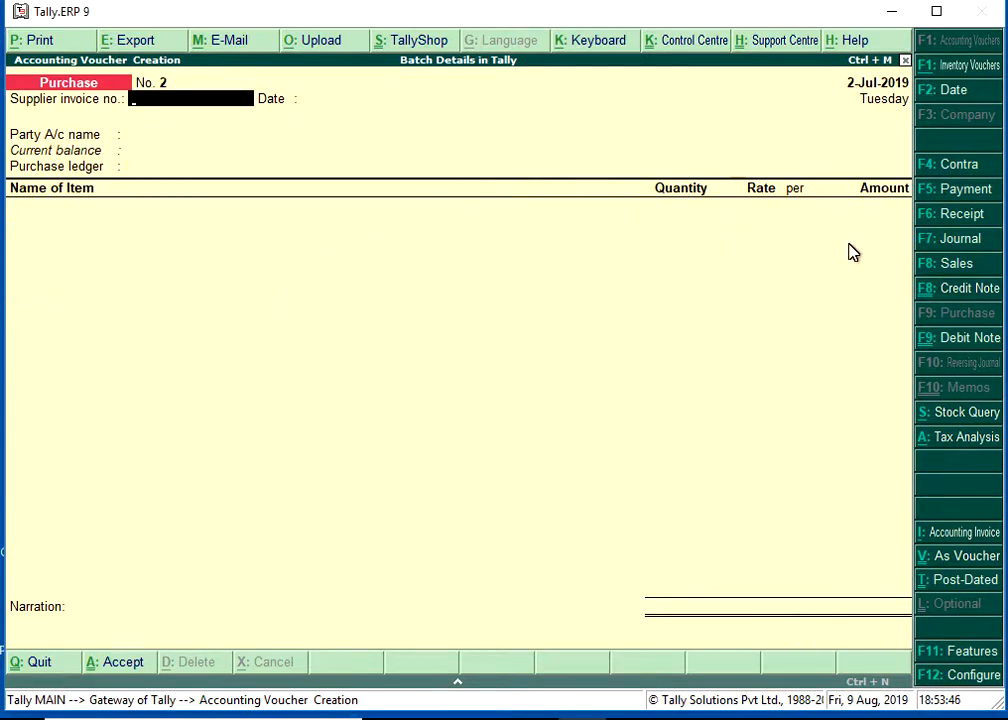
# - Start a sales voucher dated 2-Jul-2019 and leave its reference number blank
pyautogui.click(935, 268)
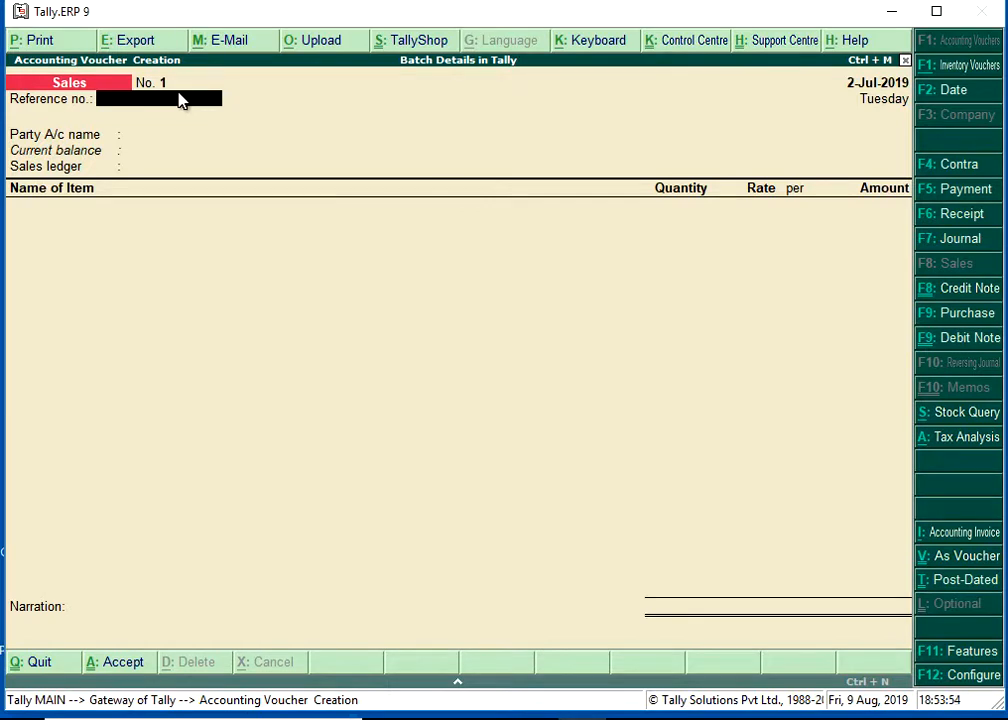
pyautogui.press('F2')
pyautogui.write('2.7.19')
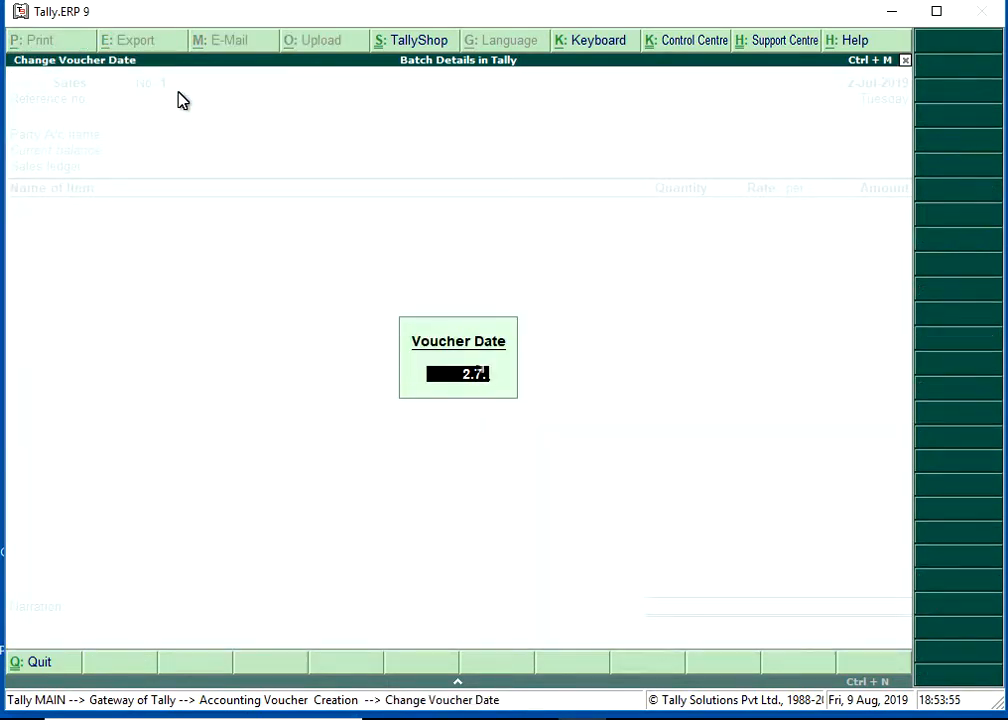
pyautogui.press('Return')
pyautogui.press('Return')
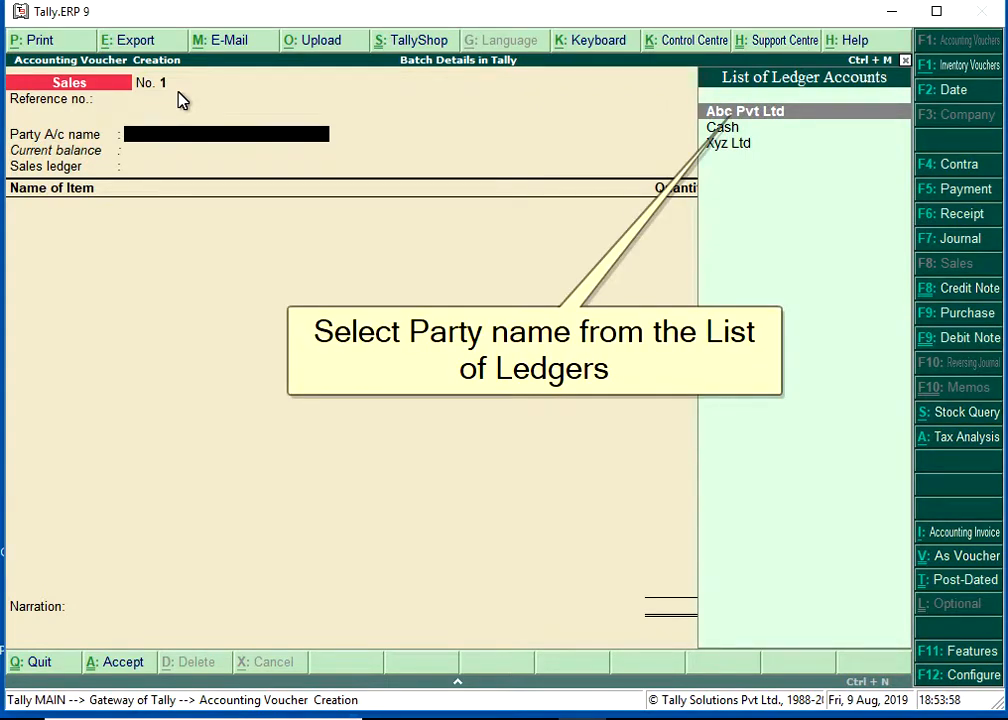
# - Select Abc Pvt Ltd as the party, leave the despatch and order details blank, and keep the default buyer's details
pyautogui.press('Return')
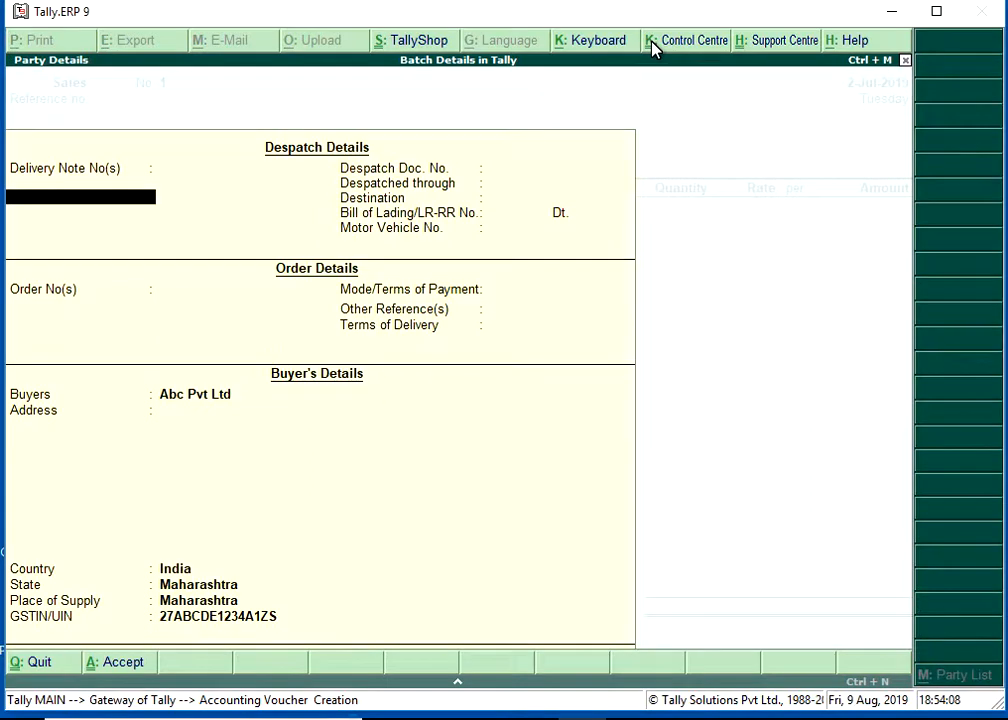
pyautogui.press('Return')
pyautogui.press('Return')
pyautogui.press('Return')
pyautogui.press('Return')
pyautogui.press('Return')
pyautogui.press('Return')
pyautogui.press('Return')
pyautogui.press('Return')
pyautogui.press('Return')
pyautogui.press('Return')
pyautogui.press('Return')
pyautogui.press('Return')
pyautogui.press('Return')
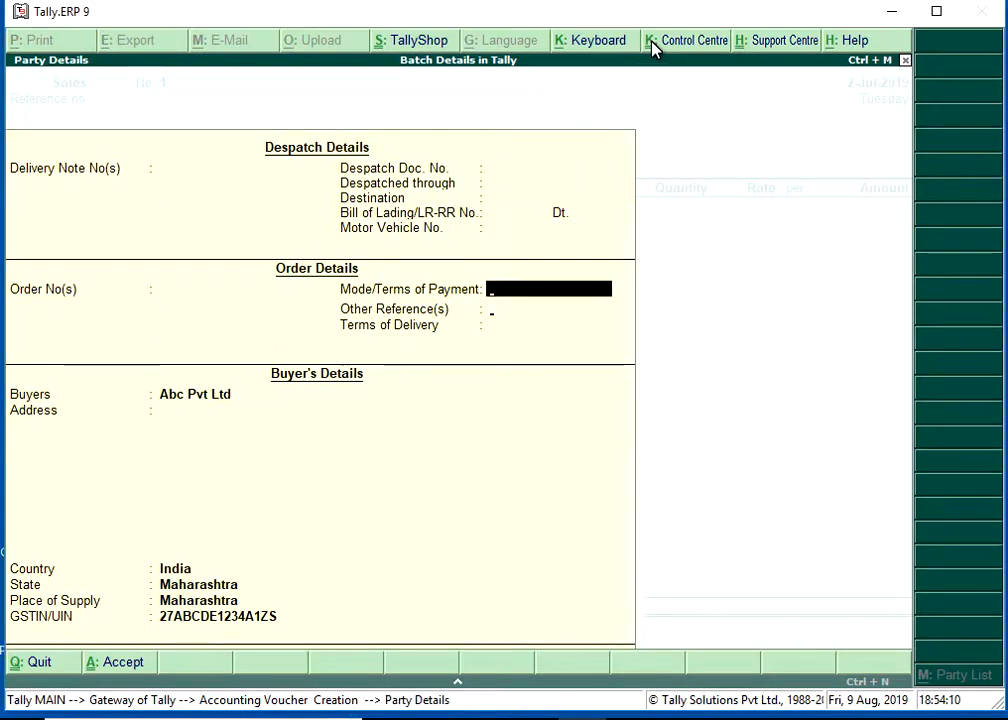
pyautogui.press('Return')
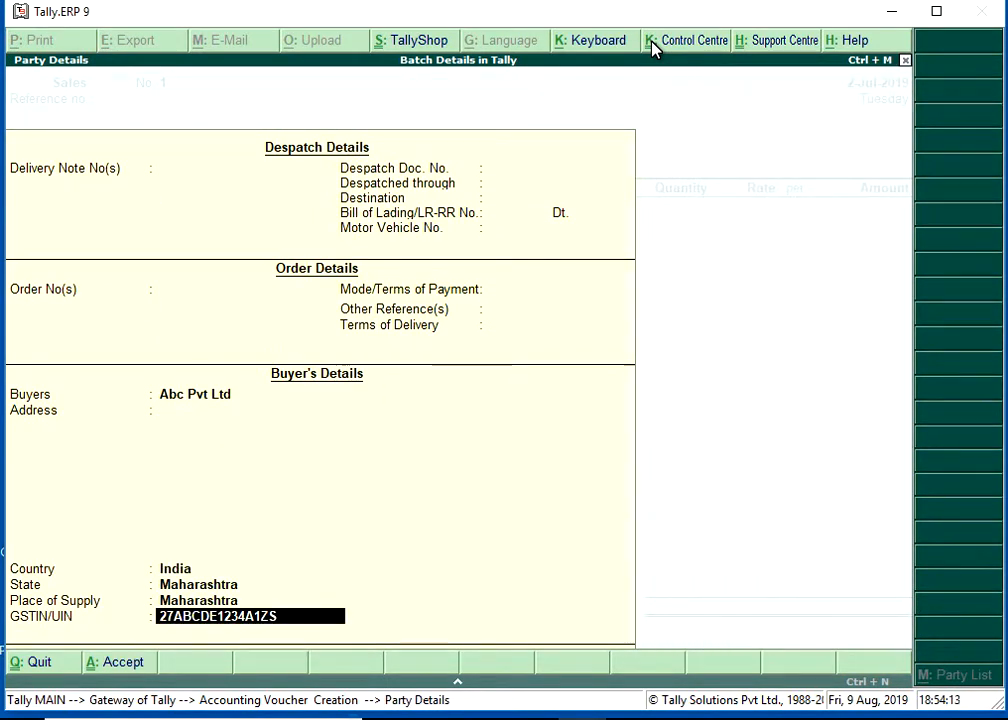
pyautogui.press('Return')
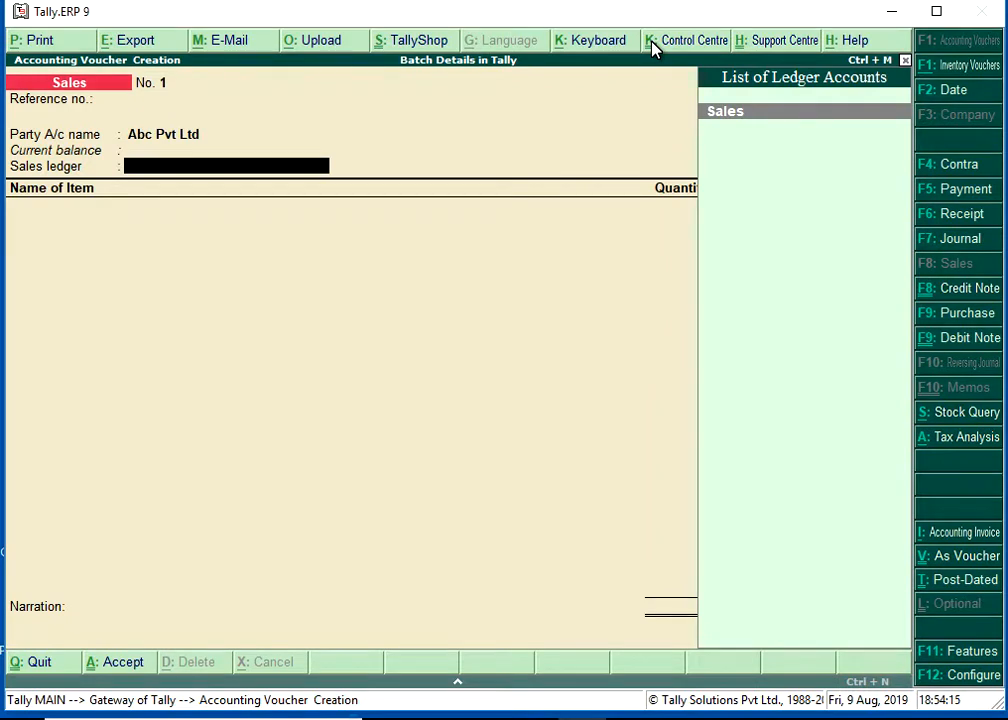
# - Choose the Sales ledger and add Item 01 from the existing batch 12345
pyautogui.press('Return')
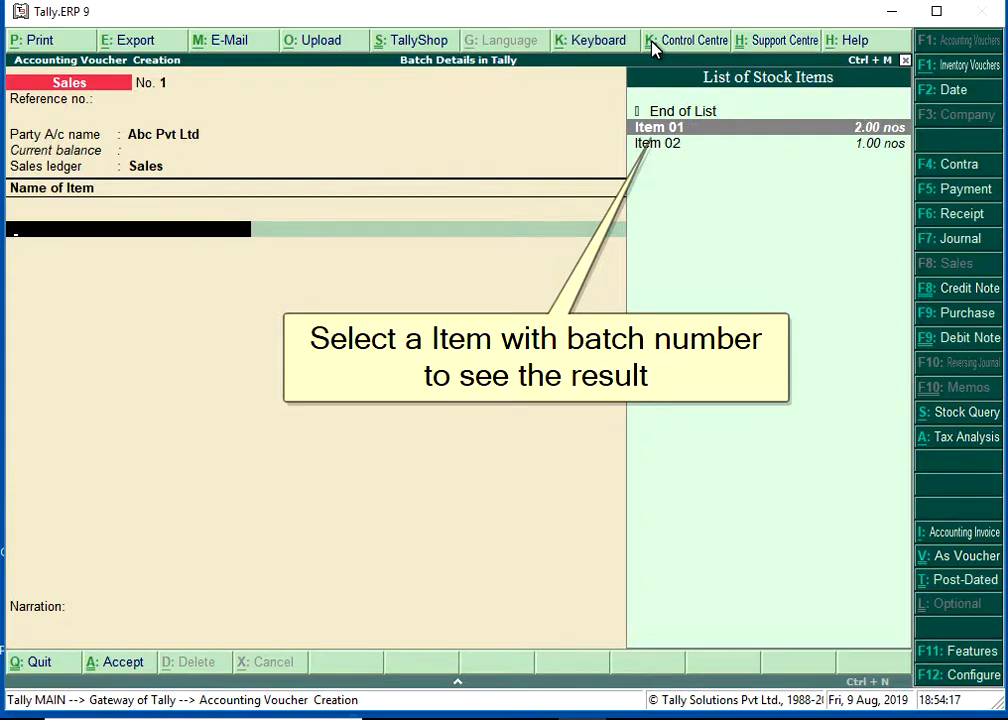
pyautogui.press('Return')
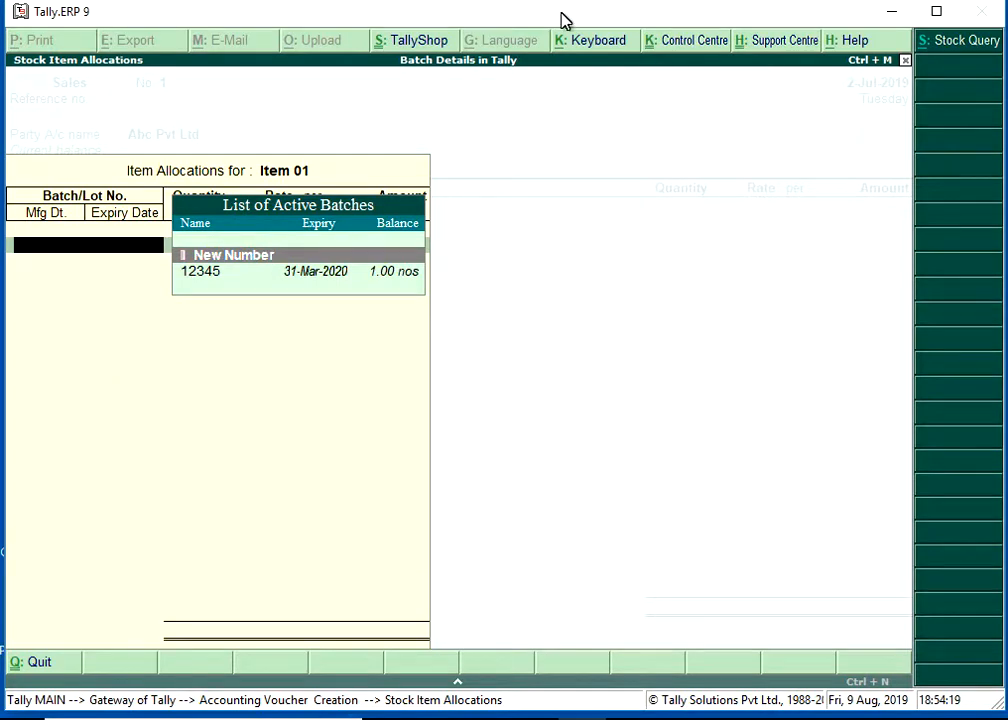
pyautogui.click(206, 275)
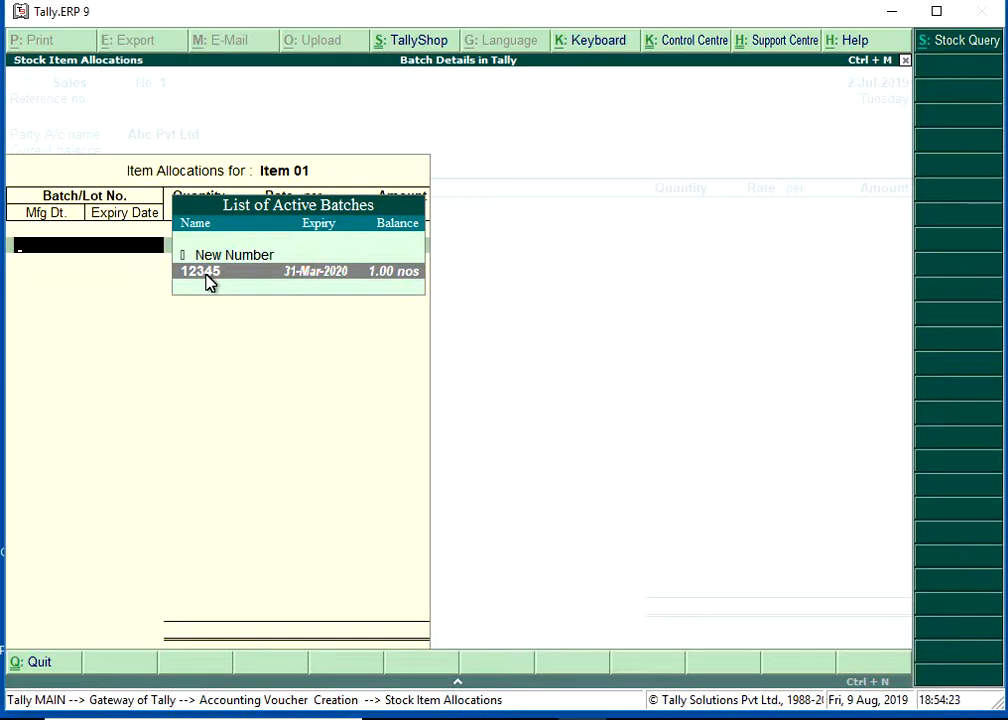
pyautogui.press('Return')
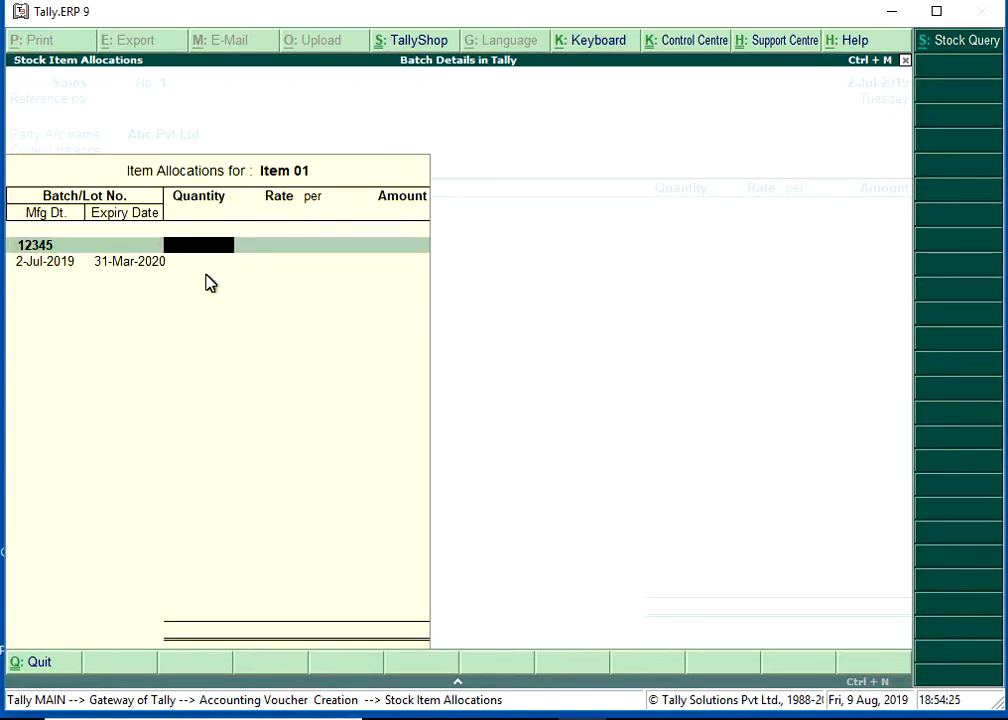
# - Enter a quantity of 1 nos at a rate of 195 per nos, keep the batch dates, and finish Item 01's allocation
pyautogui.write('1')
pyautogui.press('Return')
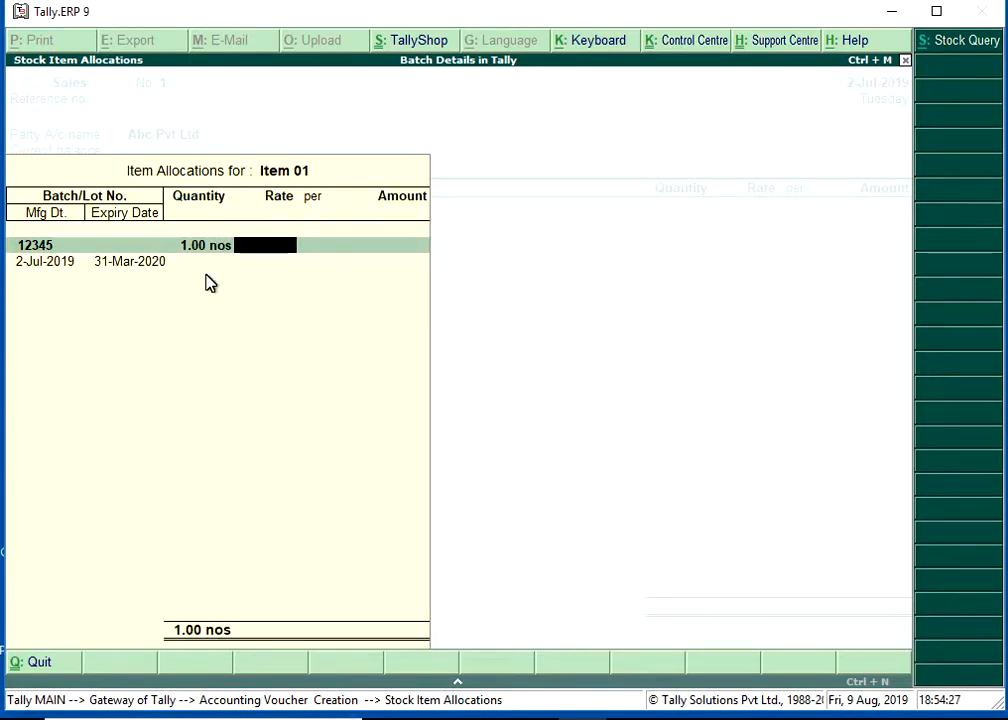
pyautogui.write('195')
pyautogui.press('Return')
pyautogui.press('Return')
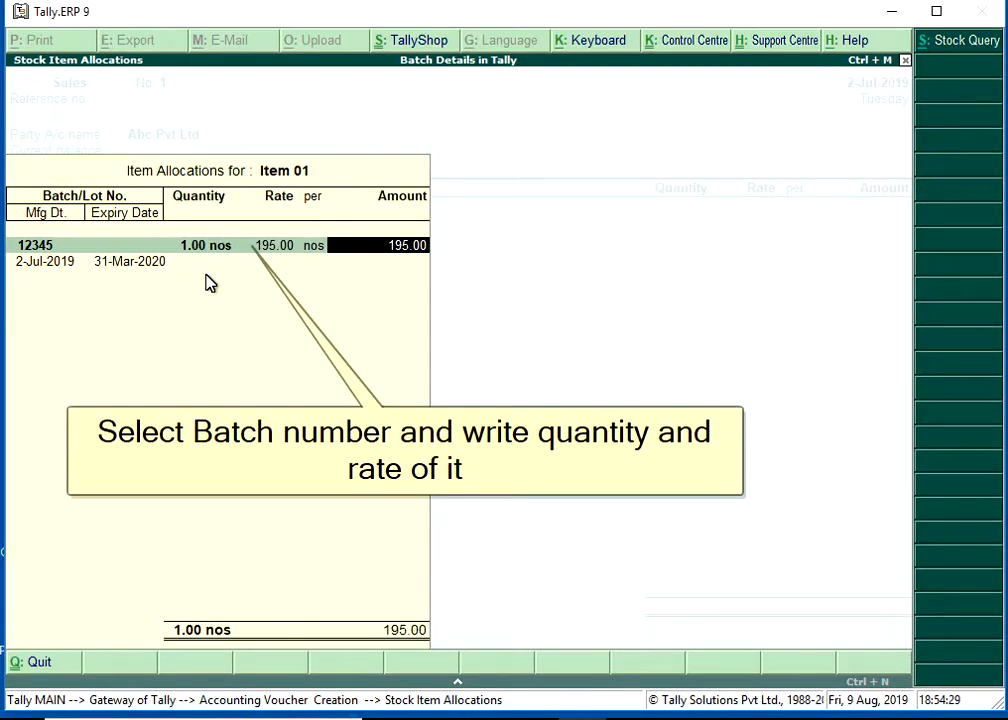
pyautogui.press('Return')
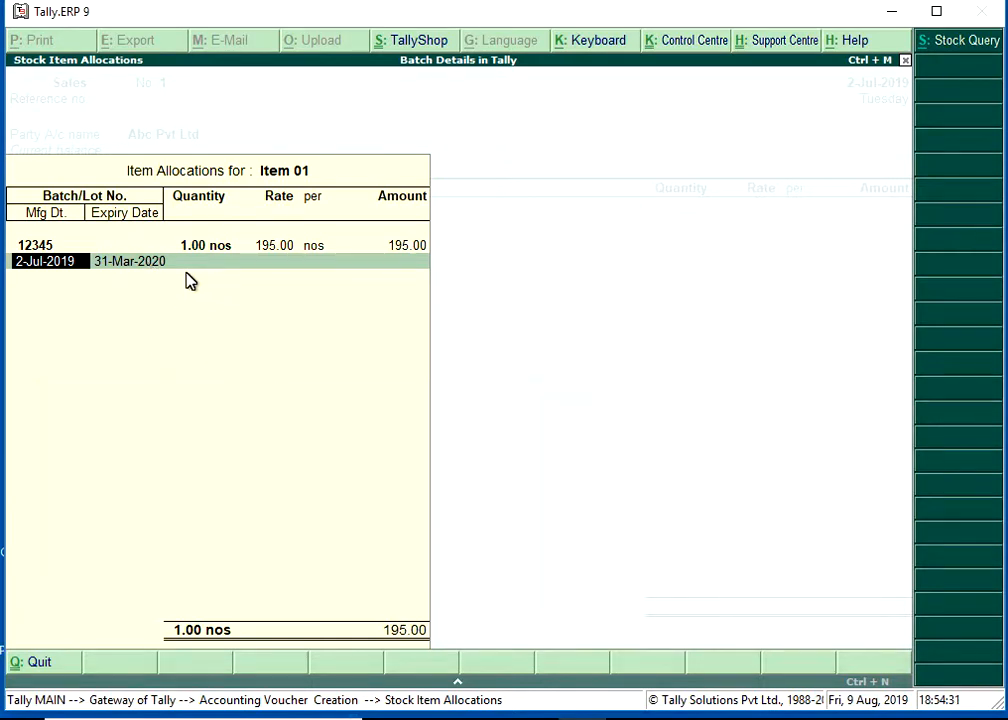
pyautogui.click(146, 268)
pyautogui.press('Return')
pyautogui.press('Return')
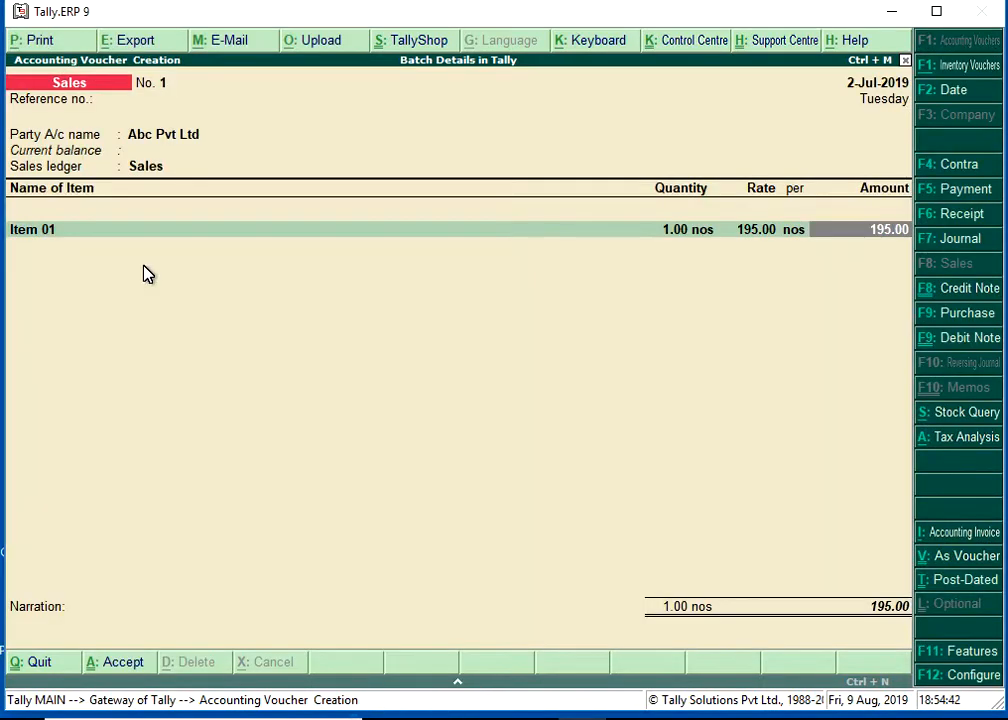
pyautogui.press('Return')
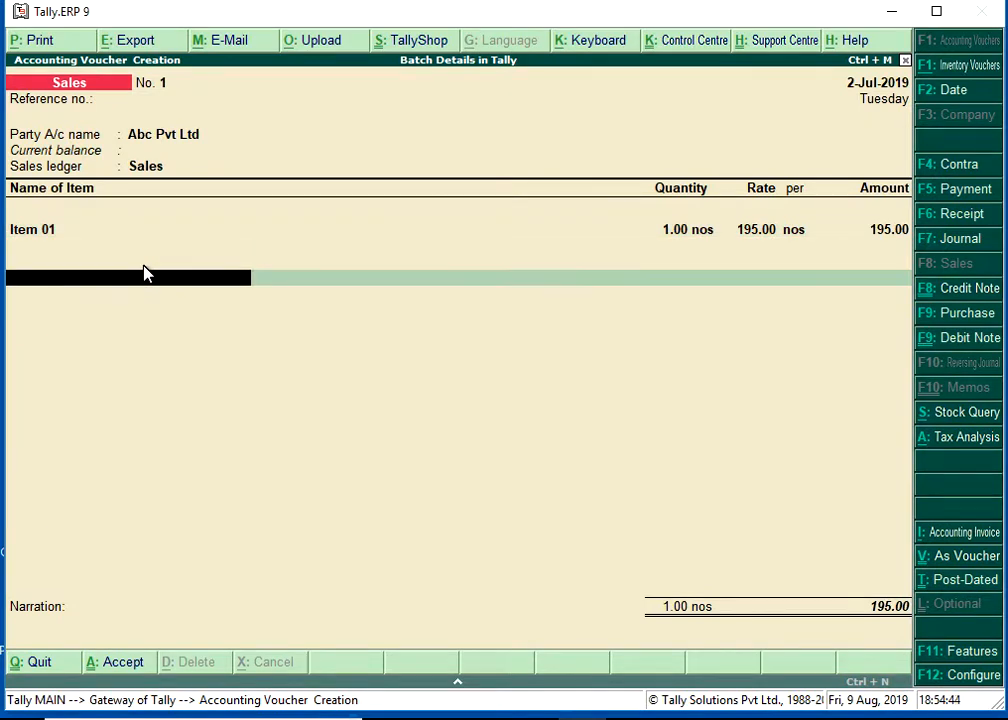
# - End the item list without a narration, save the sales voucher, and leave voucher entry
pyautogui.press('Return')
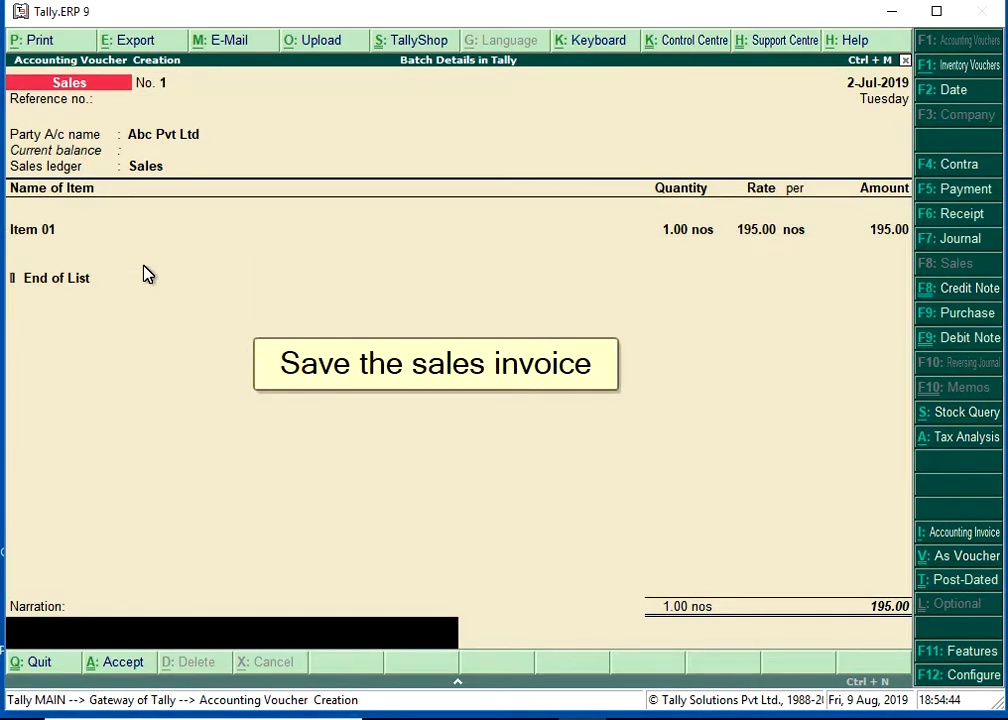
pyautogui.press('Return')
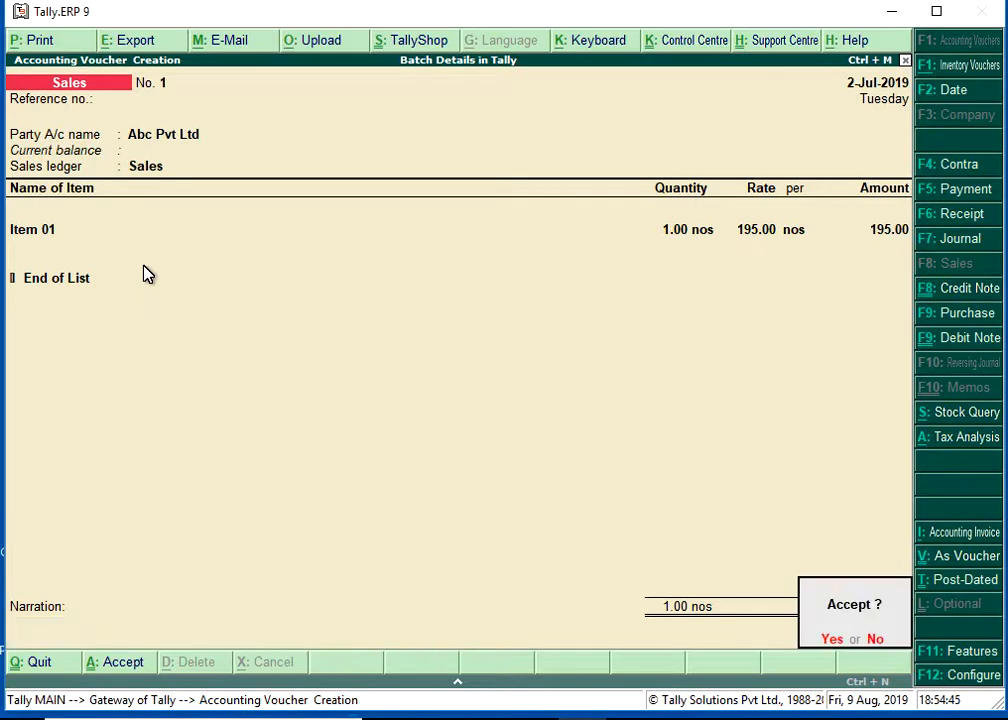
pyautogui.press('Return')
pyautogui.press('Escape')
pyautogui.press('Return')
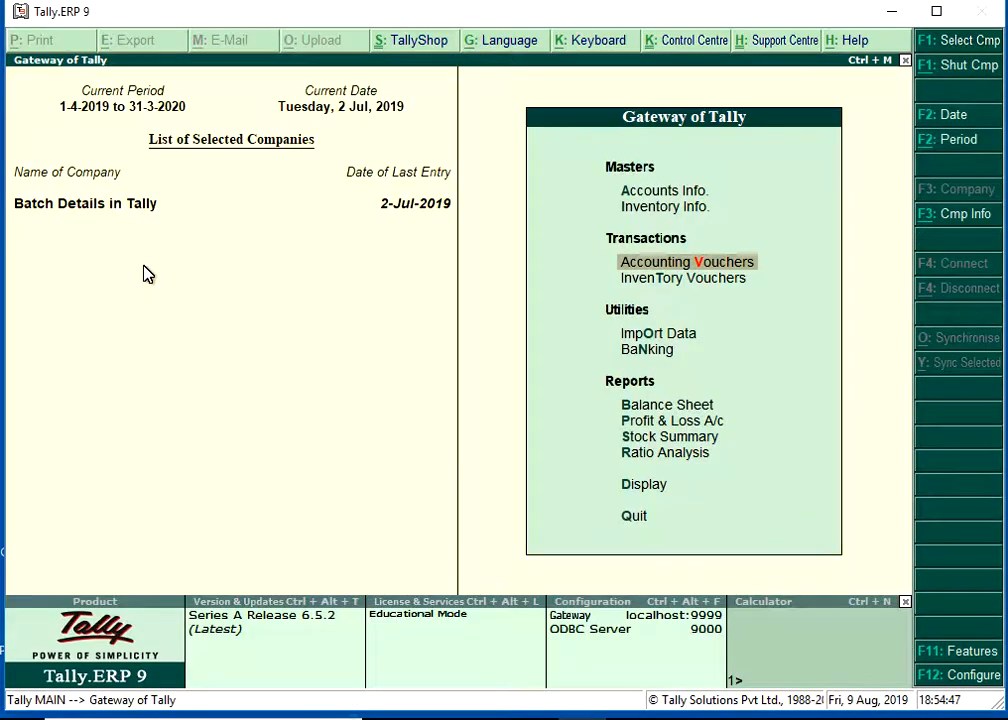
# - Display the Sales Register from the account books
pyautogui.press('Down')
pyautogui.press('Down')
pyautogui.press('Down')
pyautogui.press('Down')
pyautogui.press('Down')
pyautogui.press('Down')
pyautogui.press('Down')
pyautogui.press('Down')
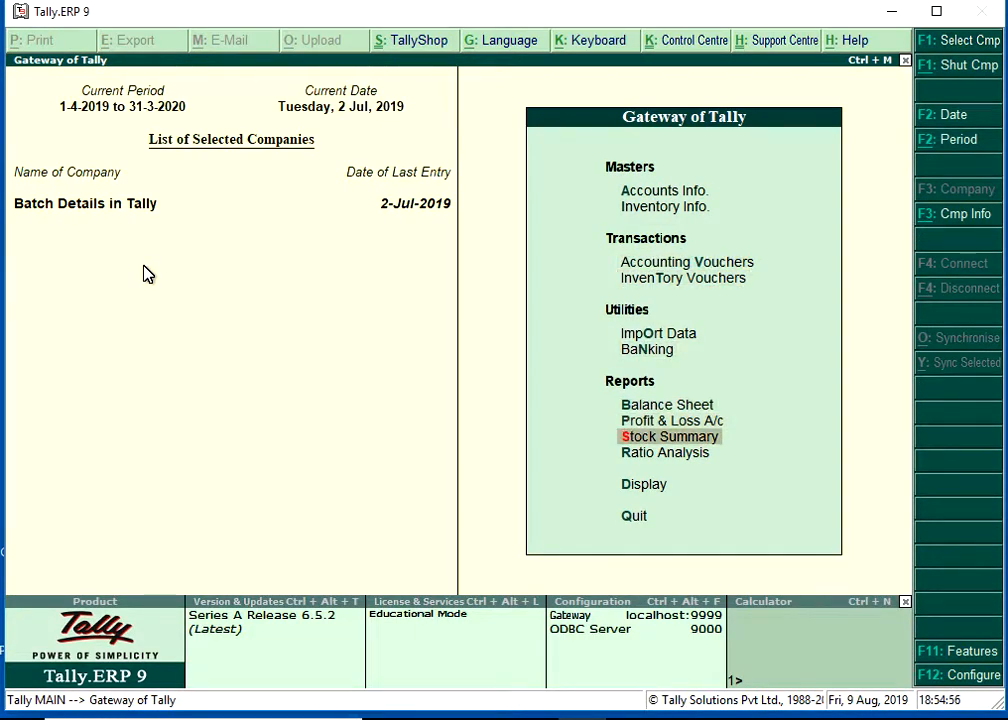
pyautogui.press('Return')
pyautogui.press('Down')
pyautogui.press('Down')
pyautogui.press('Return')
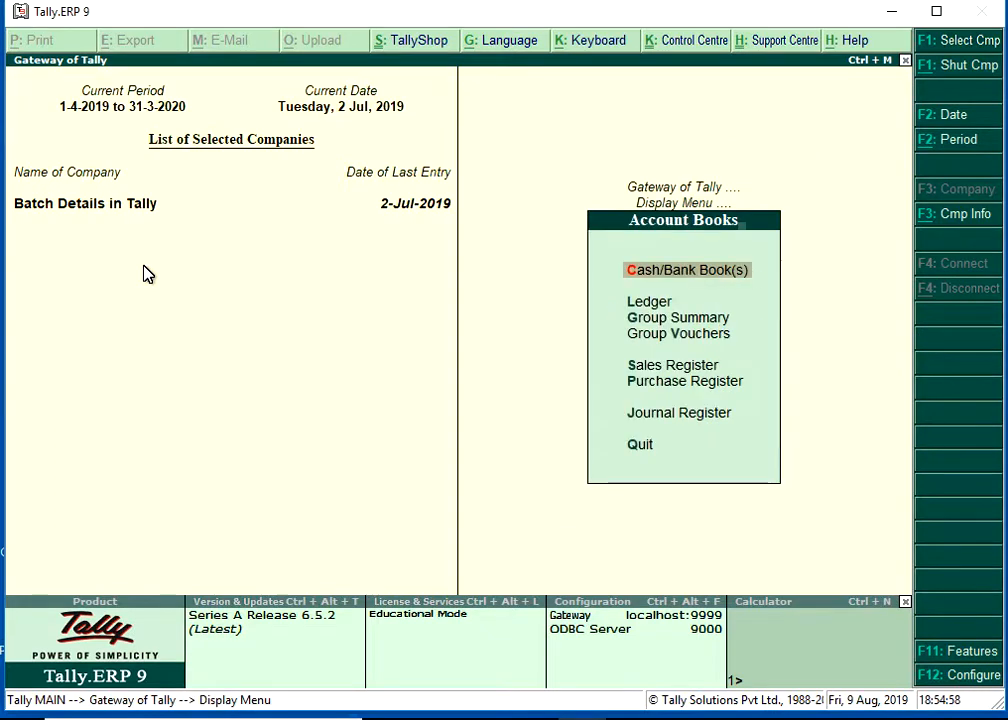
pyautogui.press('Down')
pyautogui.press('Down')
pyautogui.press('Down')
pyautogui.press('Down')
pyautogui.press('Return')
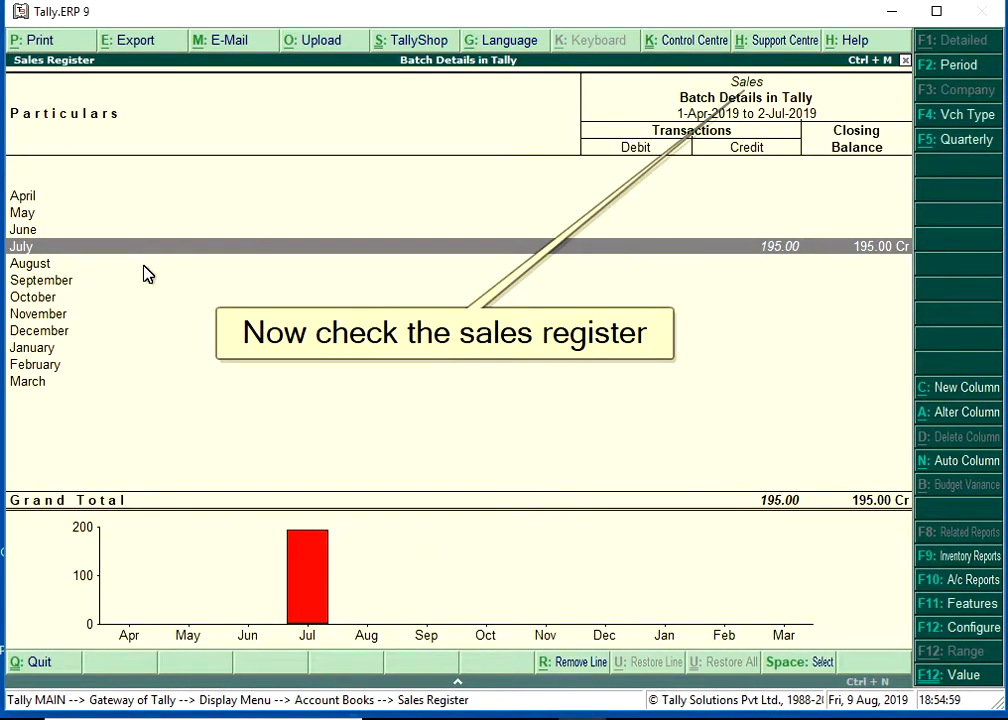
# - Open July's sales voucher for Abc Pvt Ltd and preview its printed tax invoice at a larger zoom
pyautogui.press('Return')
pyautogui.press('Return')
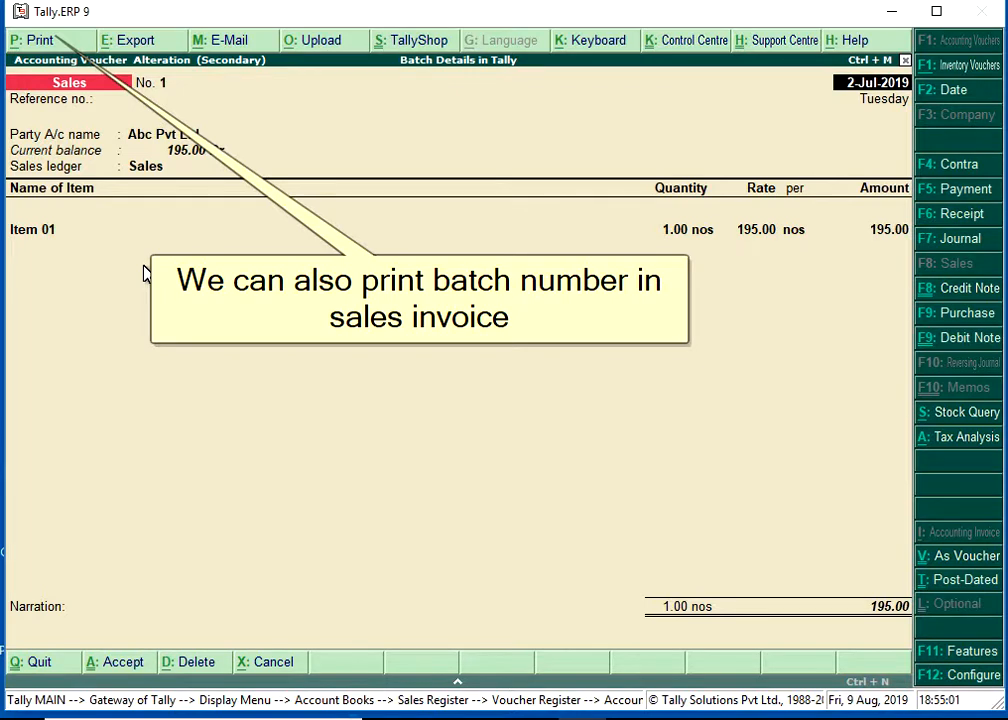
pyautogui.hotkey('alt', 'p')
pyautogui.press('Return')
pyautogui.click(671, 477)
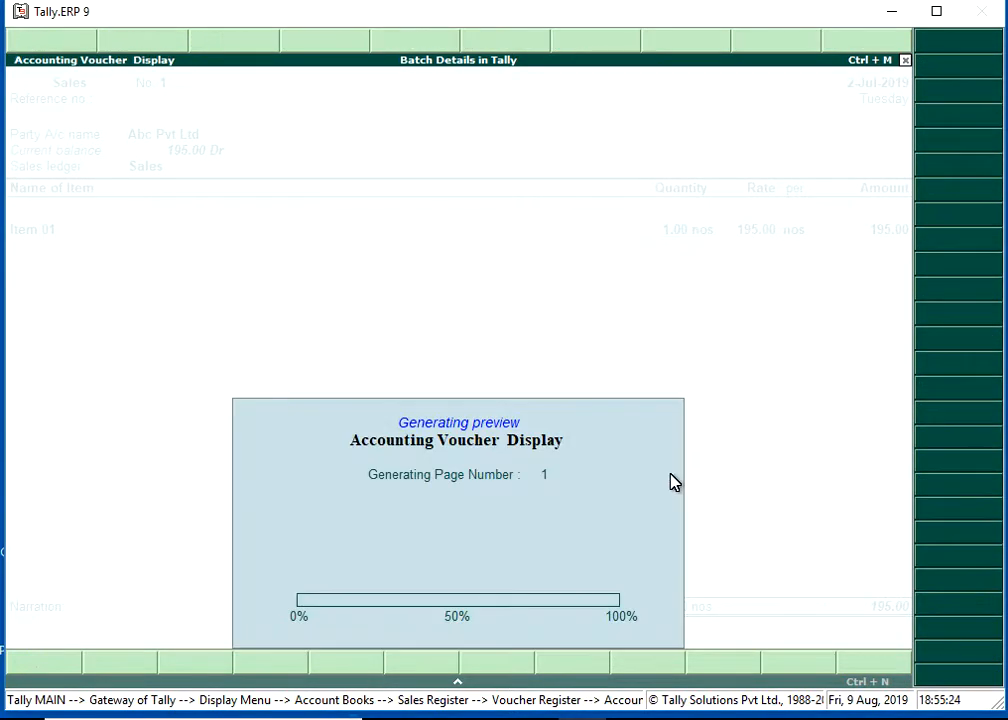
pyautogui.click(661, 628)
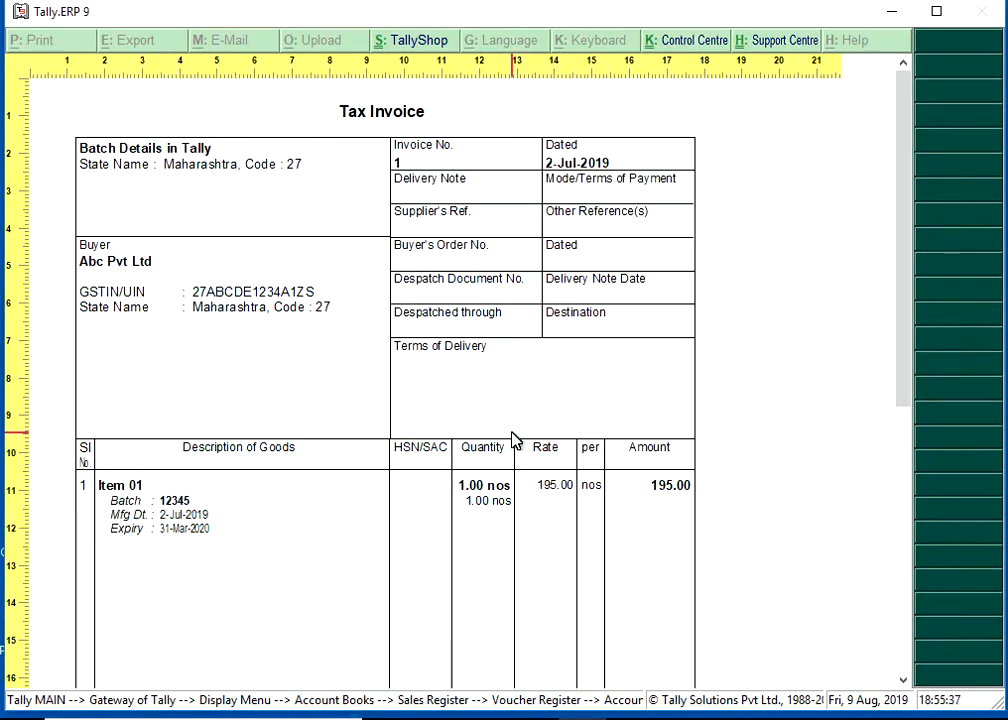
# - Close the invoice preview, the sales voucher and the registers to return to the Gateway of Tally
pyautogui.press('Escape')
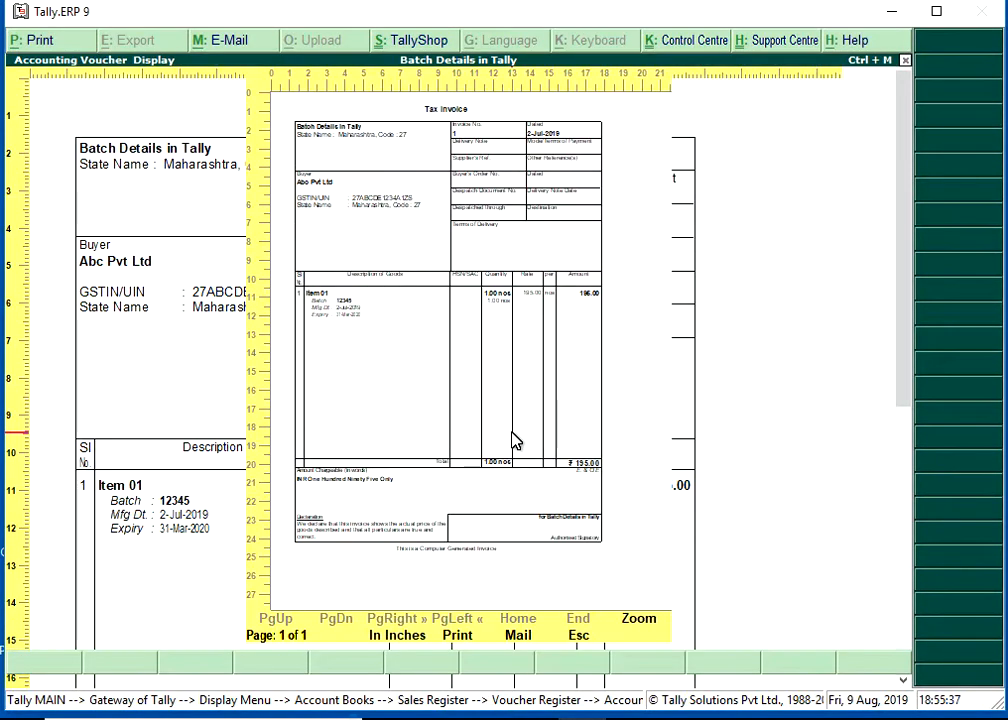
pyautogui.press('Escape')
pyautogui.press('Escape')
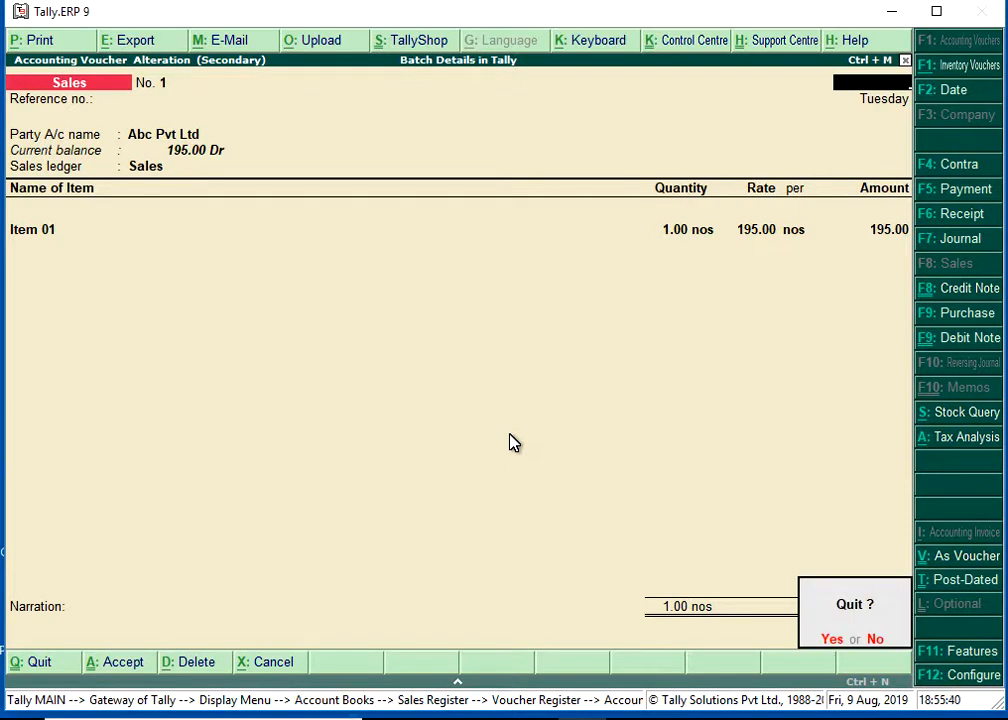
pyautogui.press('y')
pyautogui.press('Escape')
pyautogui.press('Escape')
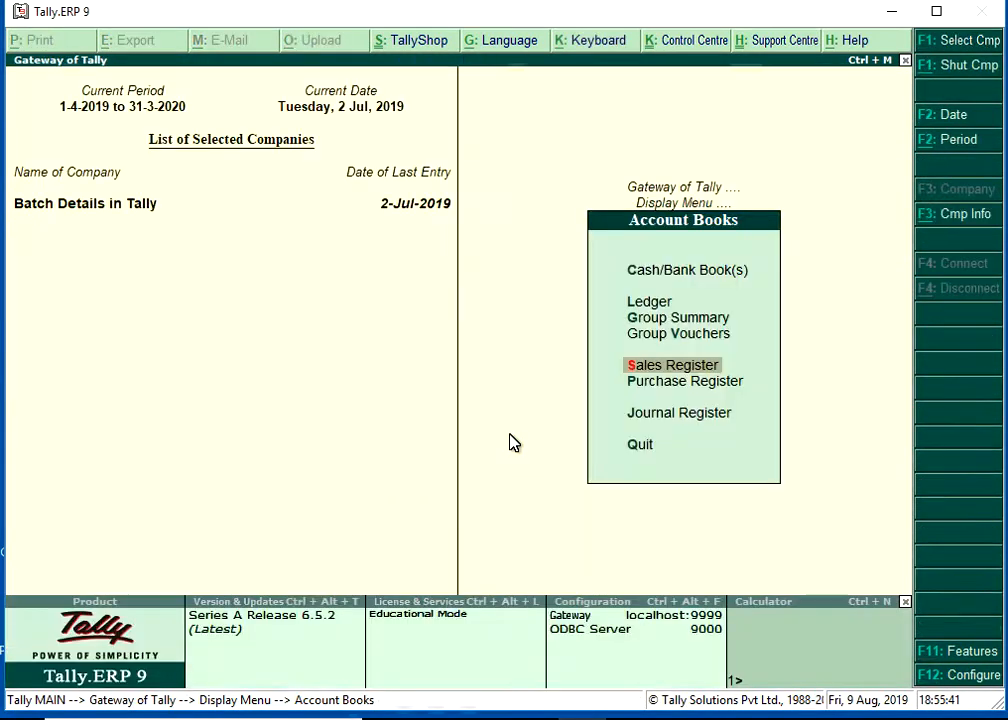
pyautogui.press('Escape')
pyautogui.press('Escape')
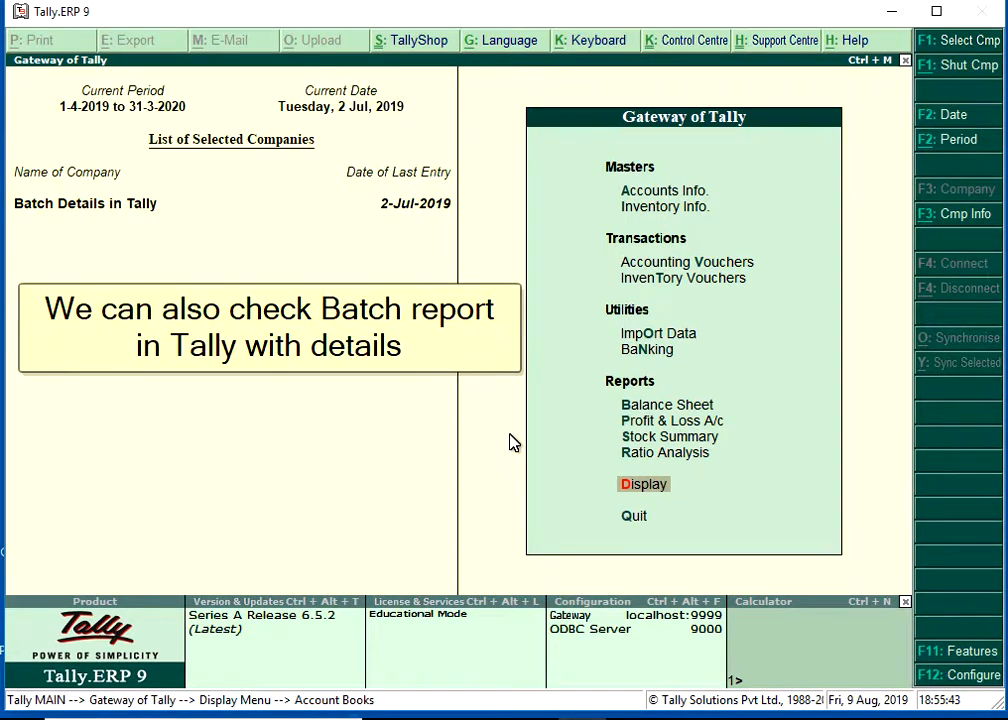
# - Display the batch report from the inventory books for Item 01, batch 12345
pyautogui.press('Return')
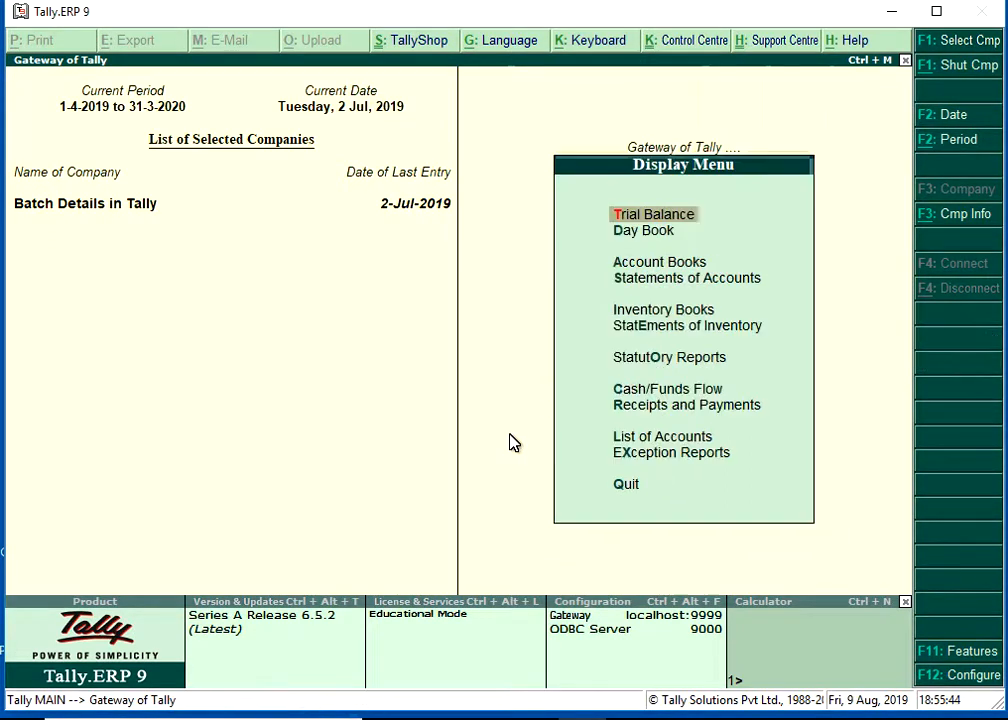
pyautogui.press('Down')
pyautogui.press('Down')
pyautogui.press('Down')
pyautogui.press('Down')
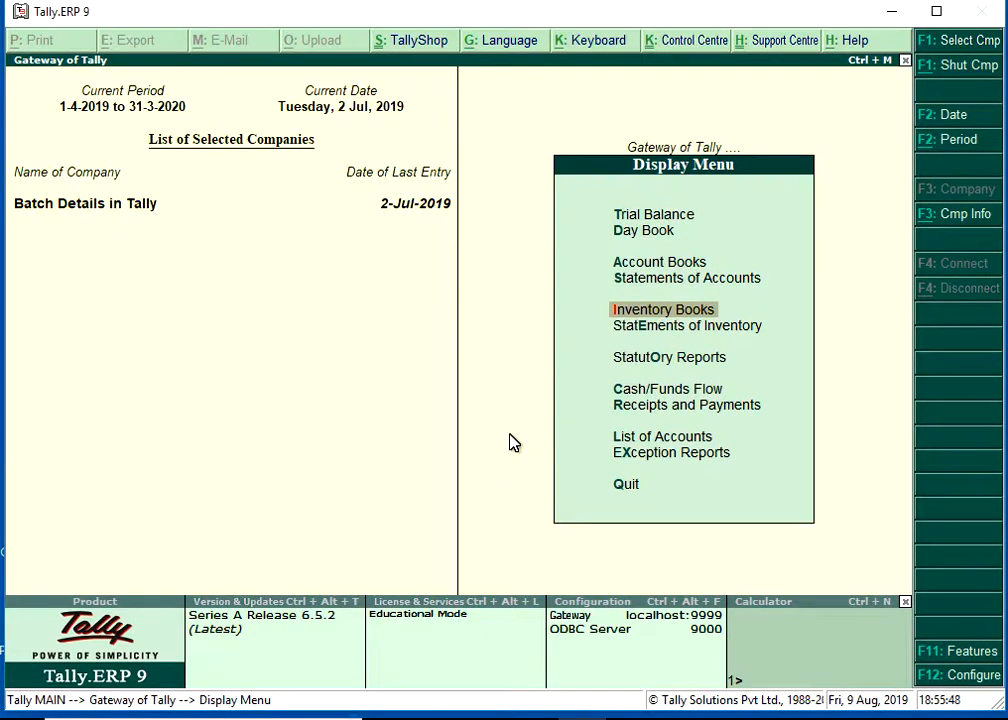
pyautogui.press('Return')
pyautogui.press('Down')
pyautogui.press('Down')
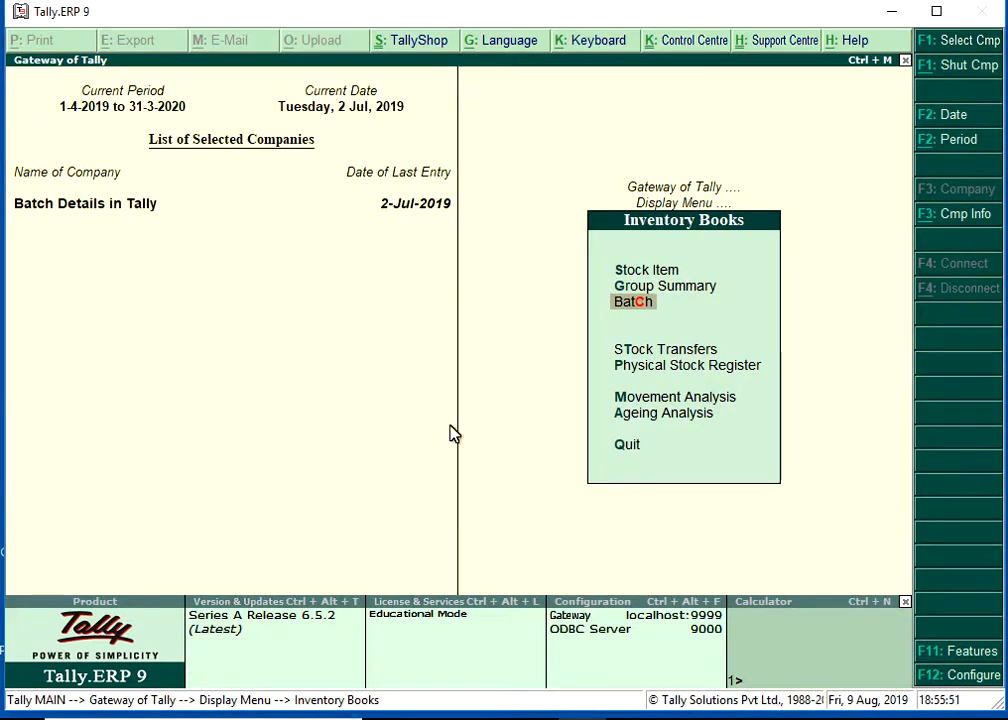
pyautogui.press('Return')
pyautogui.press('Return')
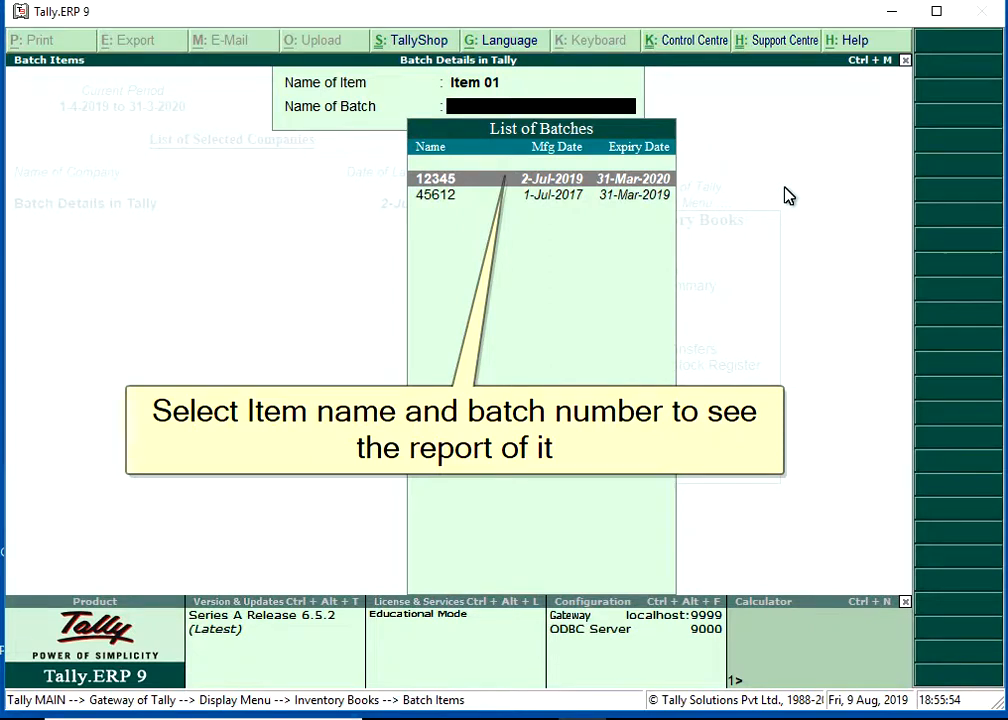
pyautogui.click(529, 180)
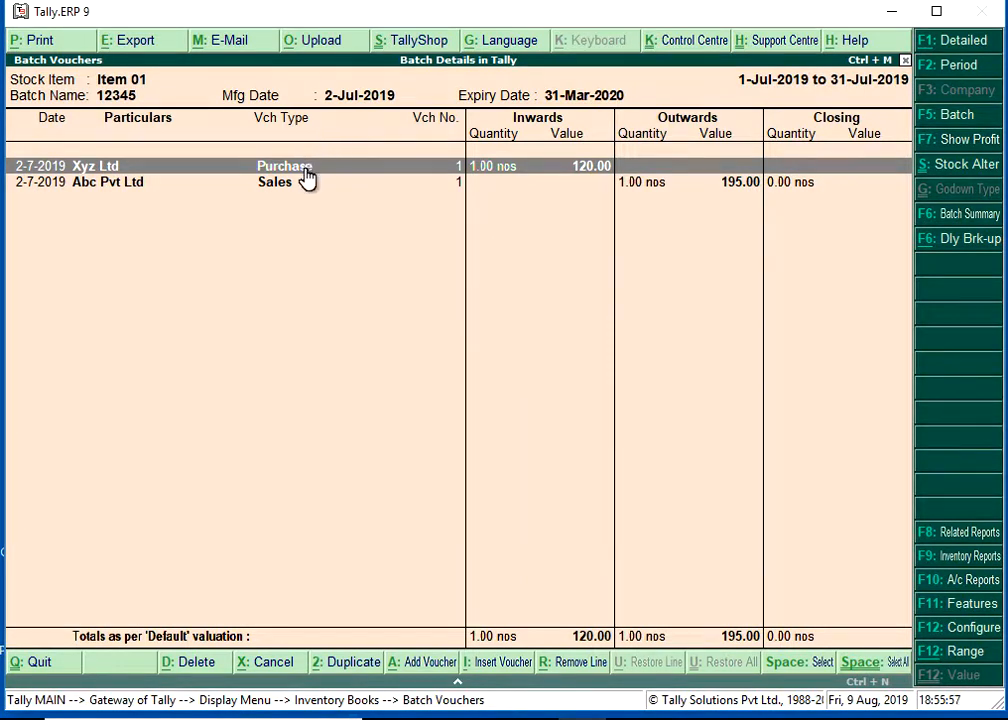
# - Examine the Abc Pvt Ltd sales entry in the batch vouchers and close the report
pyautogui.click(300, 190)
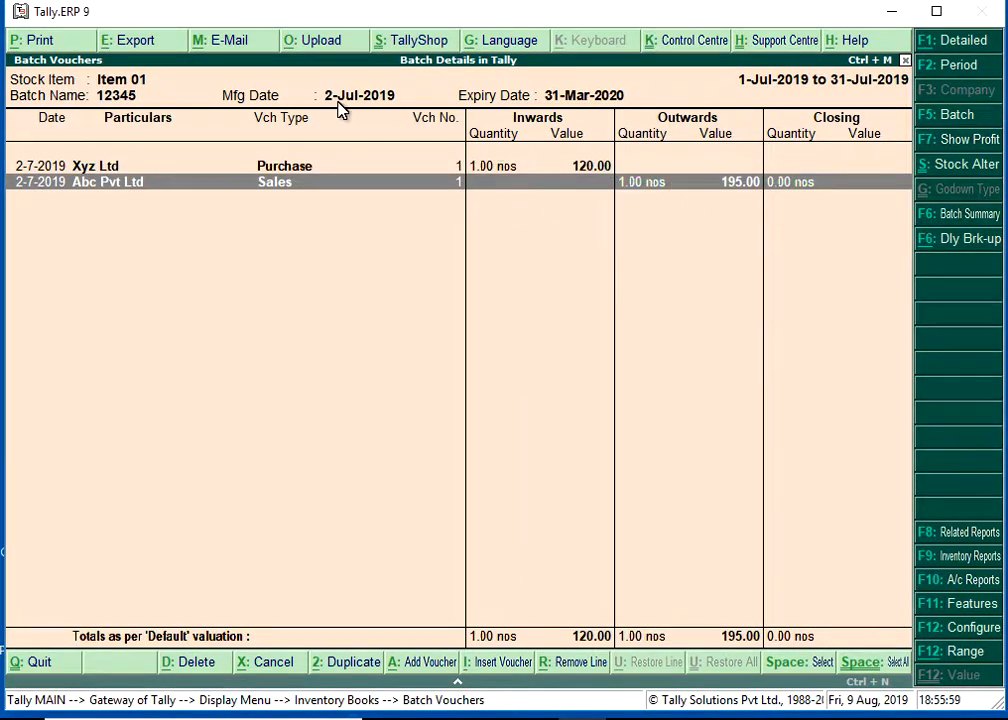
pyautogui.press('Escape')
pyautogui.press('Escape')
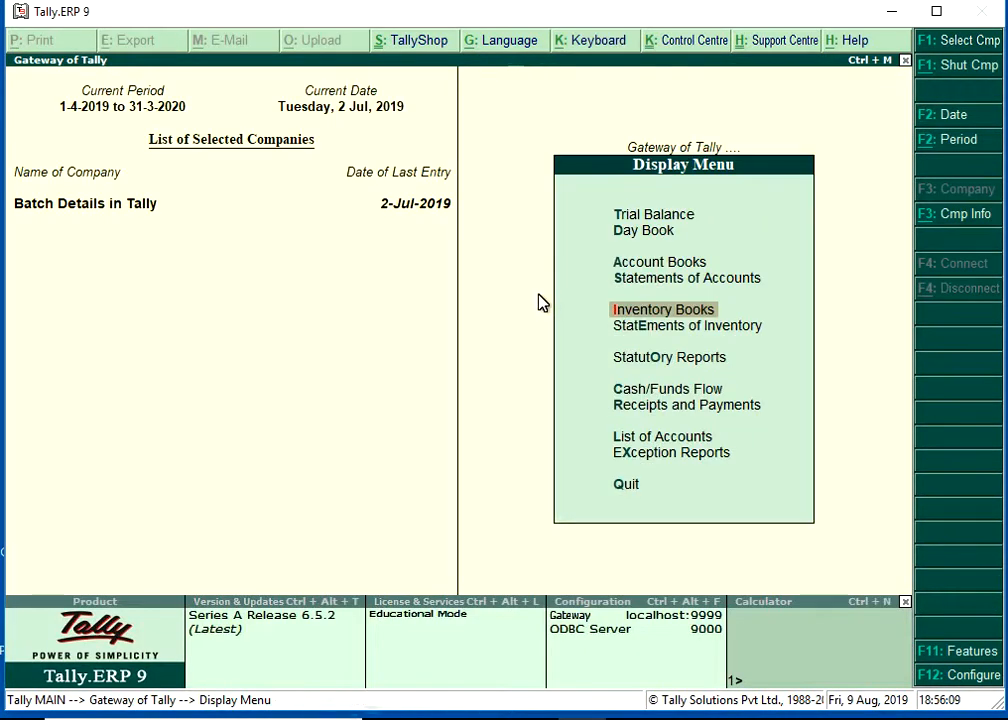
pyautogui.press('Escape')
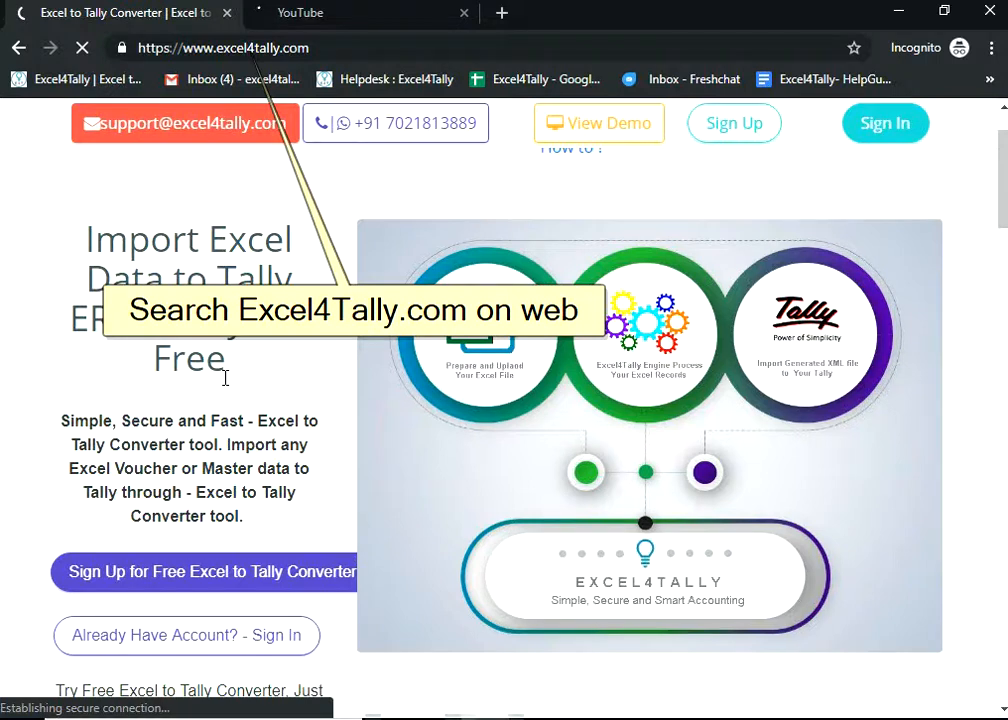
pyautogui.scroll(-1, 225, 378)
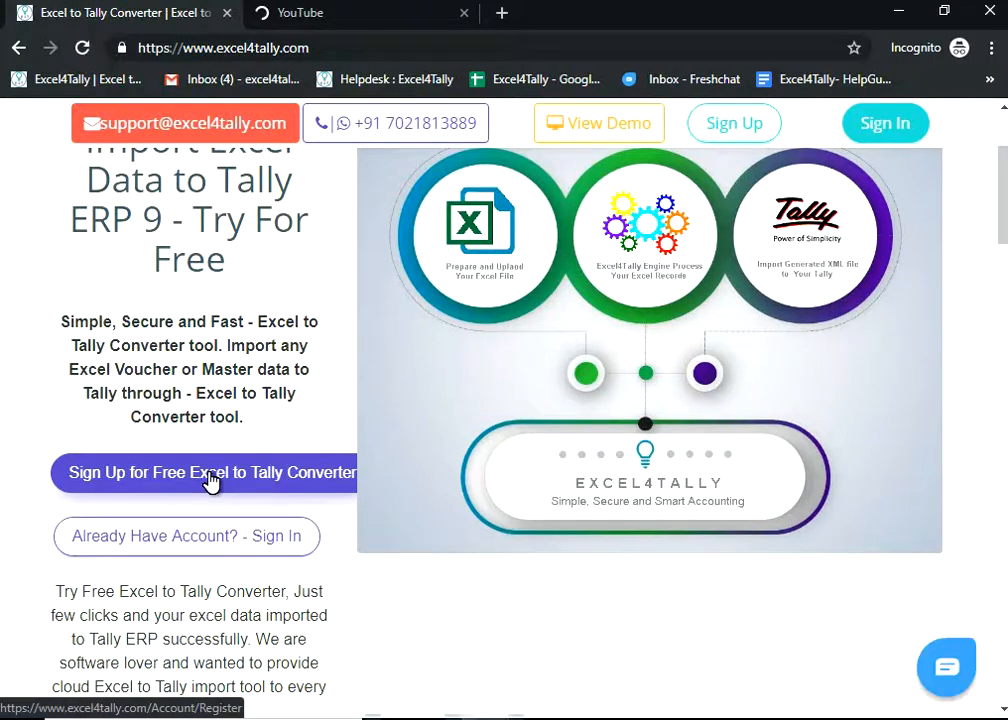
# - Look over the Excel4Tally website's contact details, and switch to the Excel4Tally YouTube channel to display its uploaded videos
pyautogui.scroll(2, 218, 478)
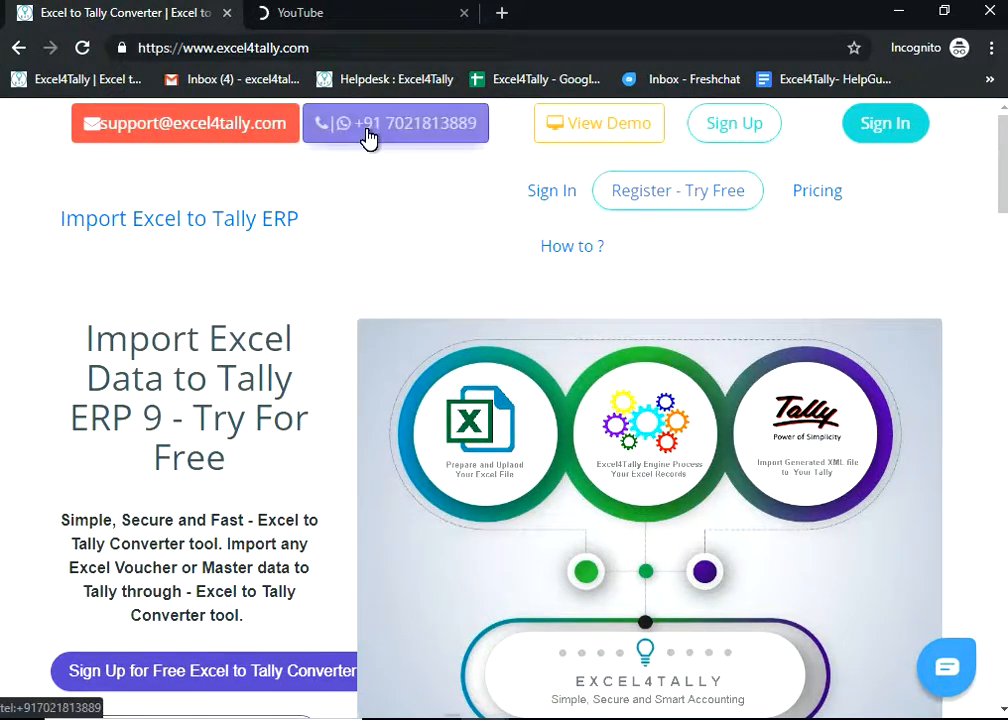
pyautogui.click(355, 12)
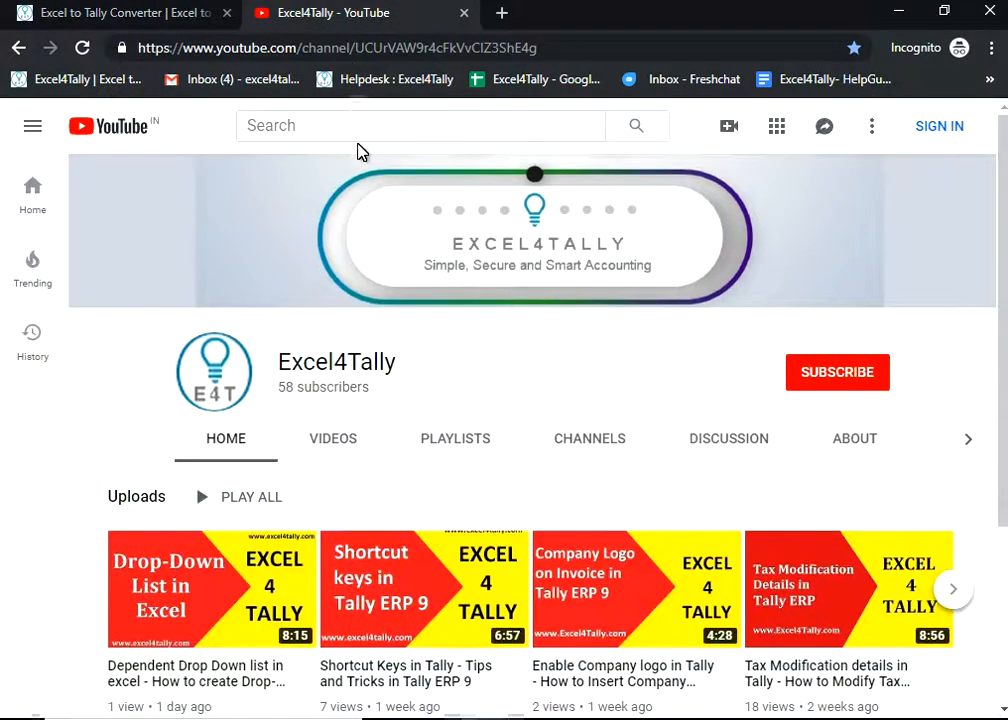
pyautogui.scroll(-2, 333, 312)
pyautogui.click(332, 340)
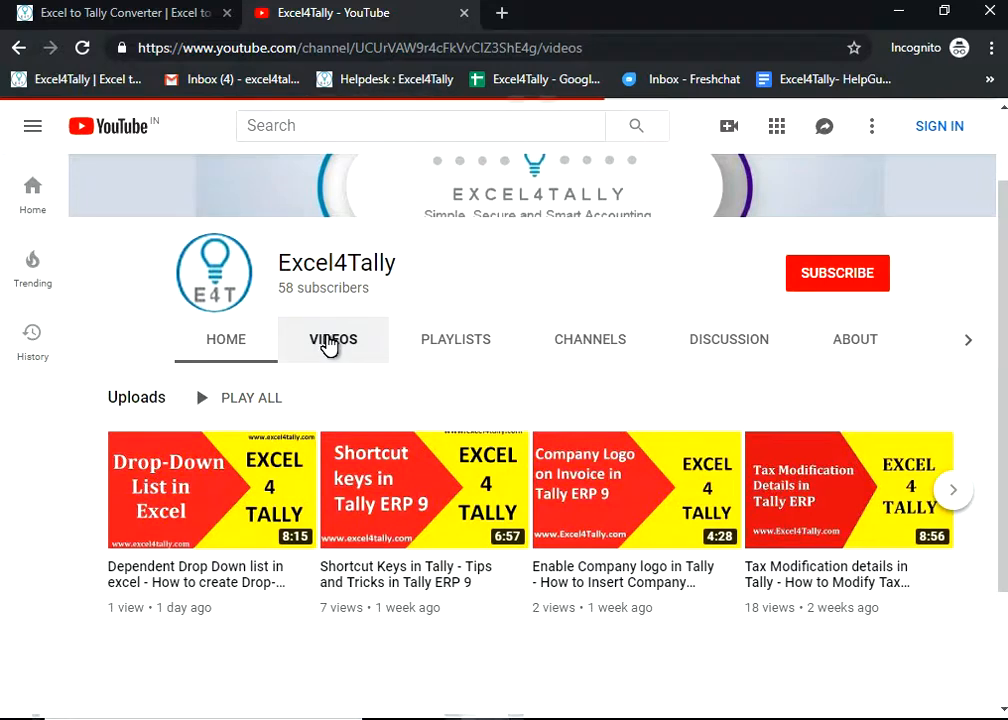
# - Browse the channel's uploaded Tally and Excel tutorial videos and return to the channel header
pyautogui.scroll(-1, 700, 320)
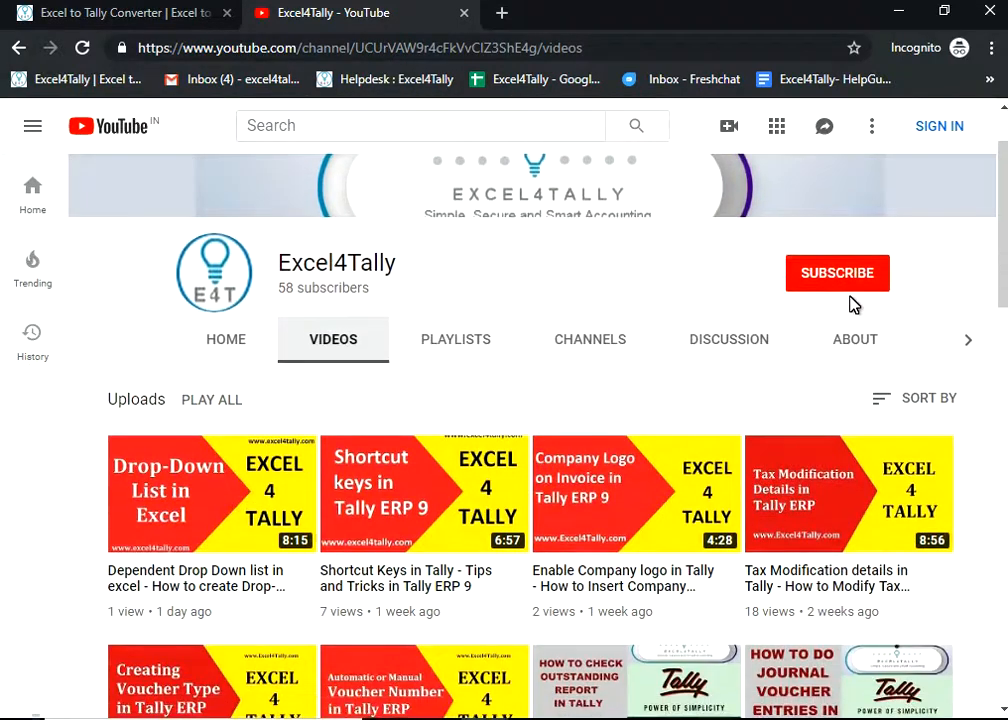
pyautogui.scroll(-5, 743, 466)
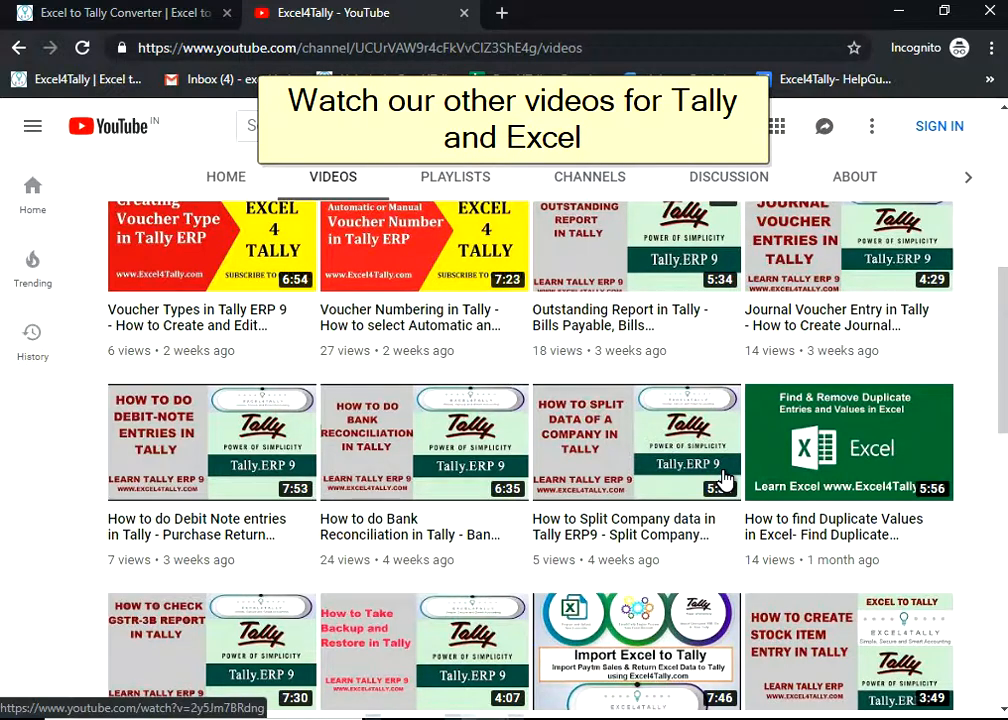
pyautogui.scroll(-8, 722, 478)
pyautogui.scroll(5, 715, 490)
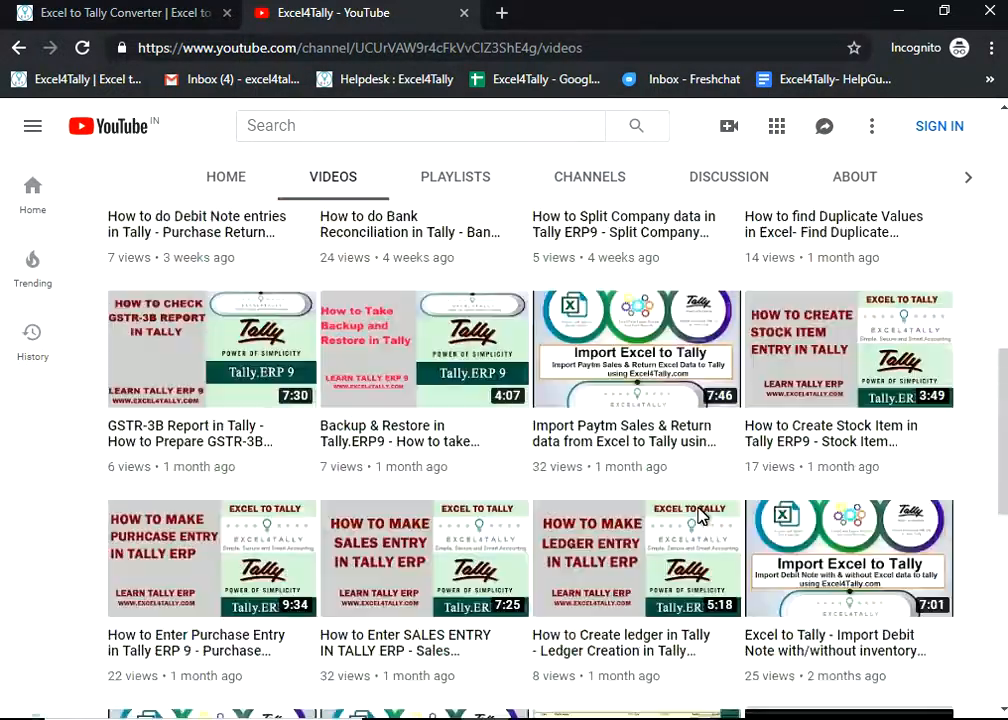
pyautogui.scroll(9, 700, 515)
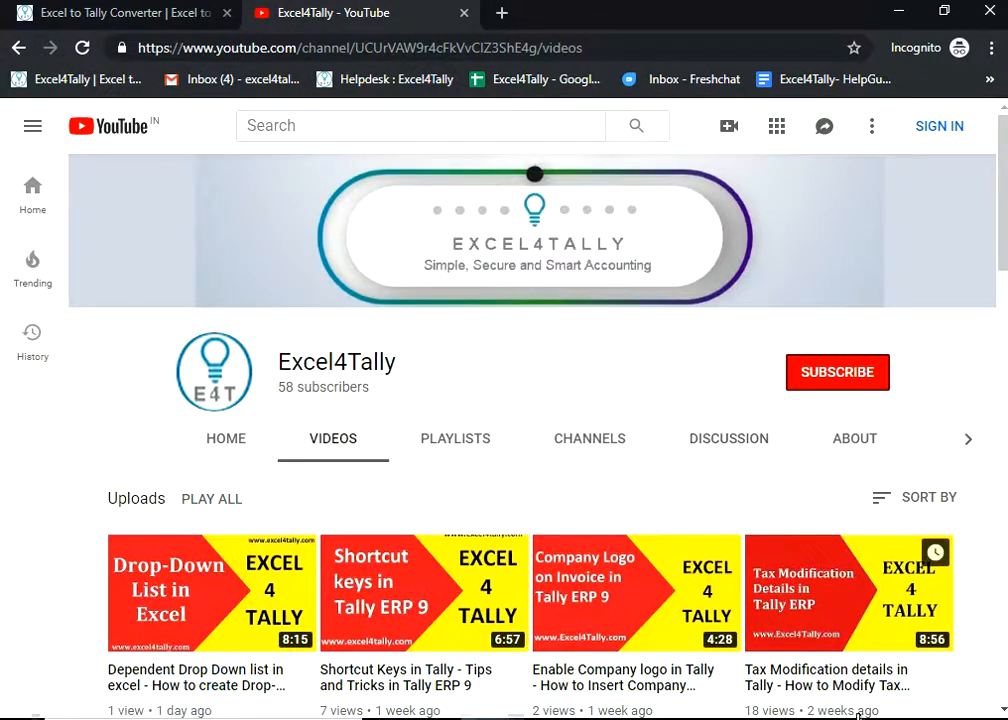
pyautogui.click(815, 715)
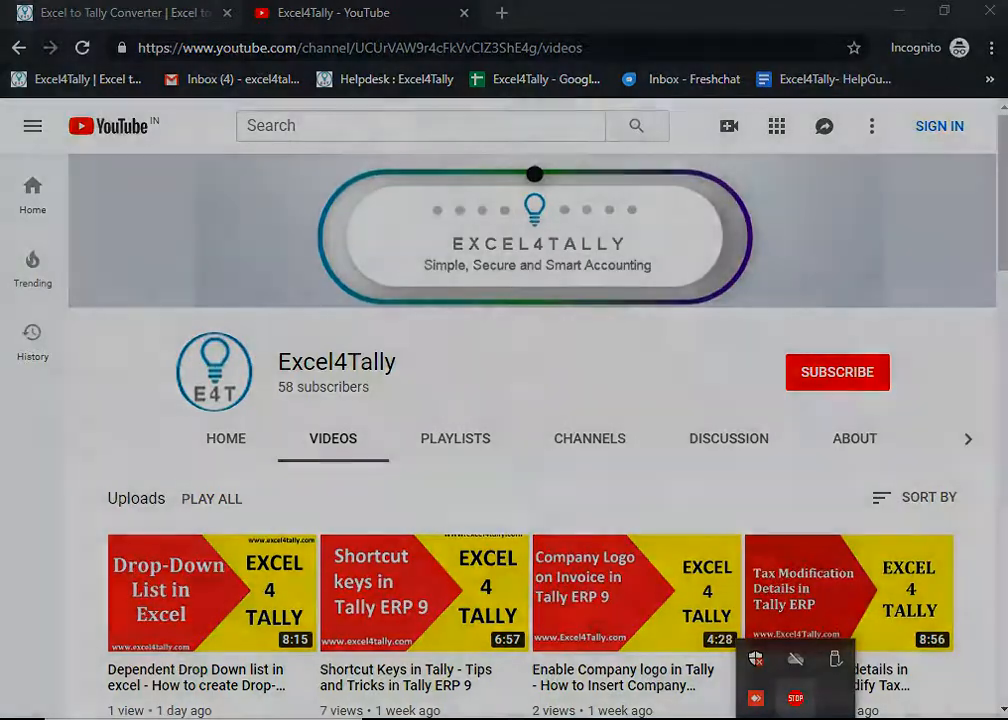